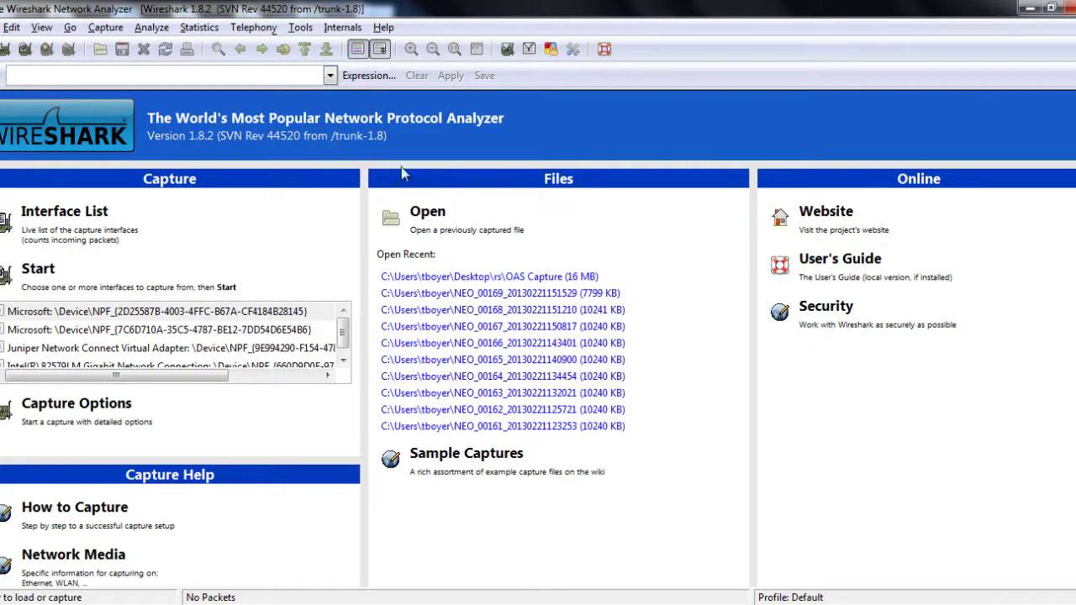
Open the OAS Capture file from the rs folder.
left_click(99, 50)
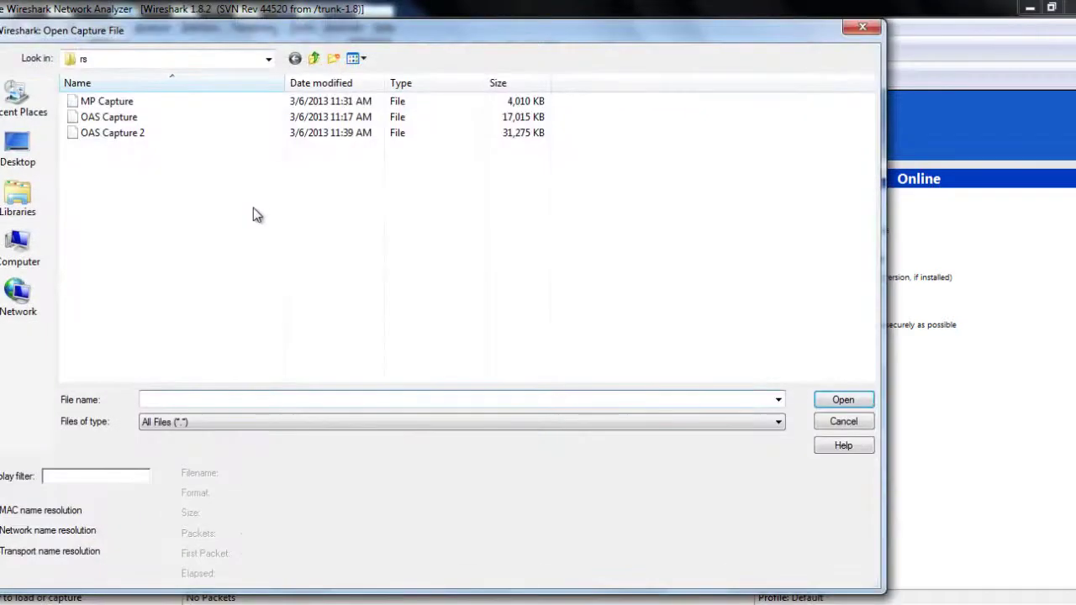
left_click(130, 120)
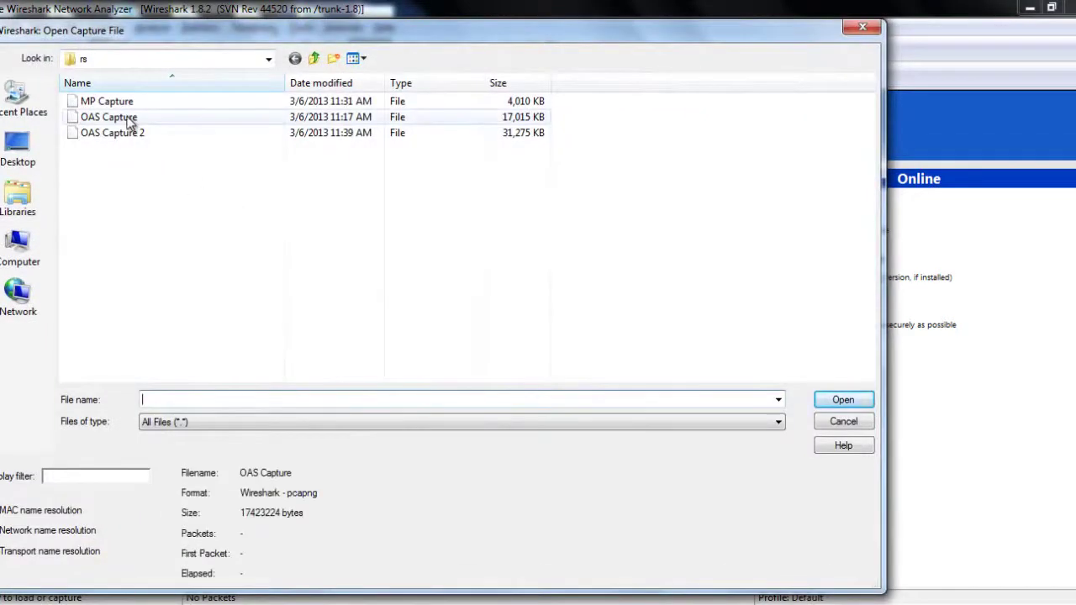
double_click(130, 121)
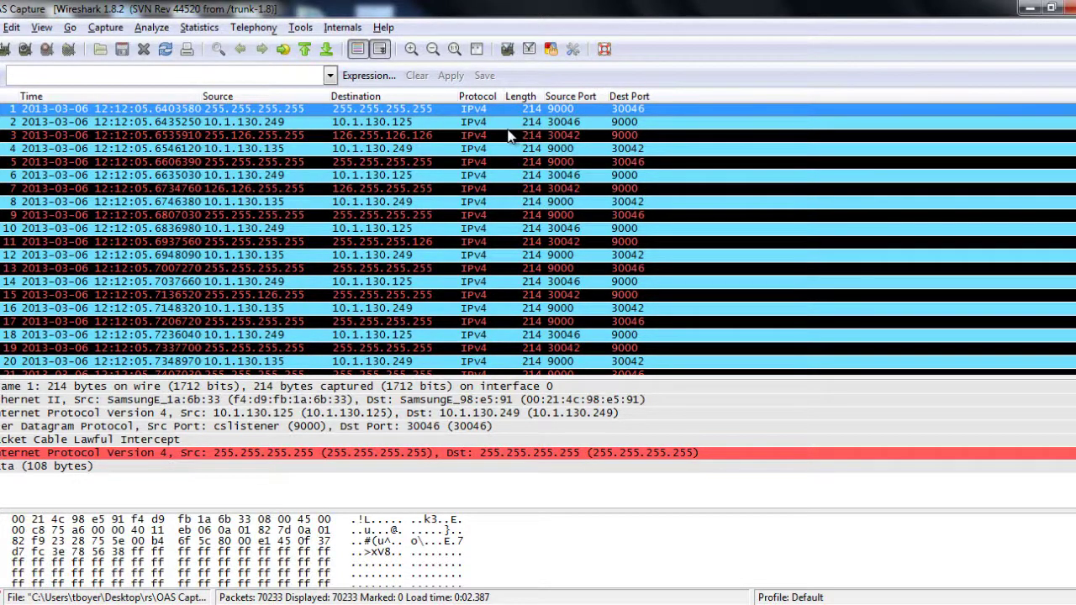
Review the packet list's column preferences, including the source and destination port columns, and leave without changes.
right_click(677, 103)
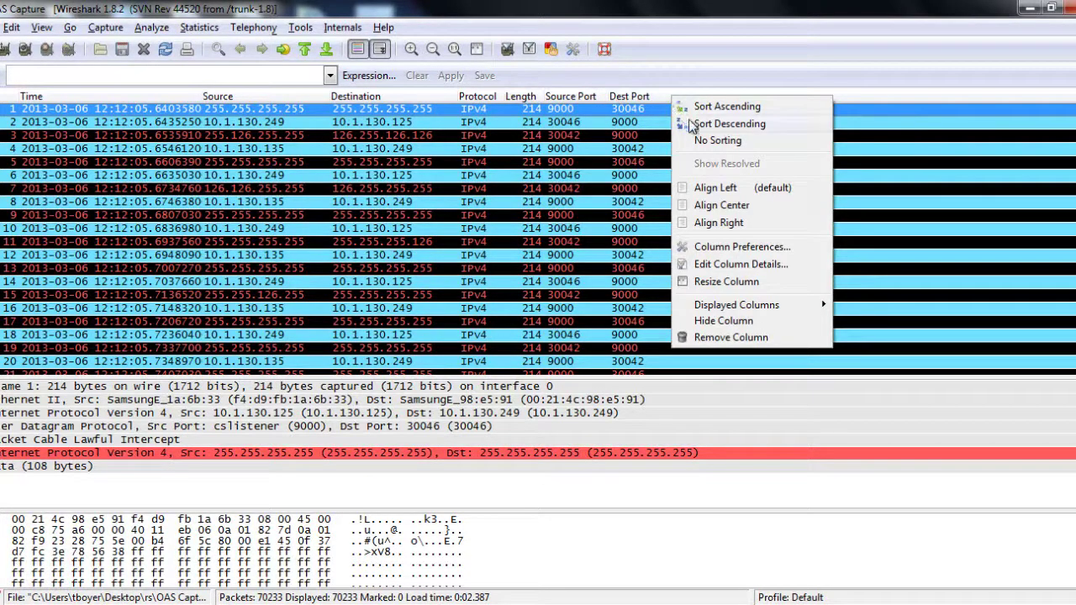
mouse_move(737, 306)
left_click(755, 251)
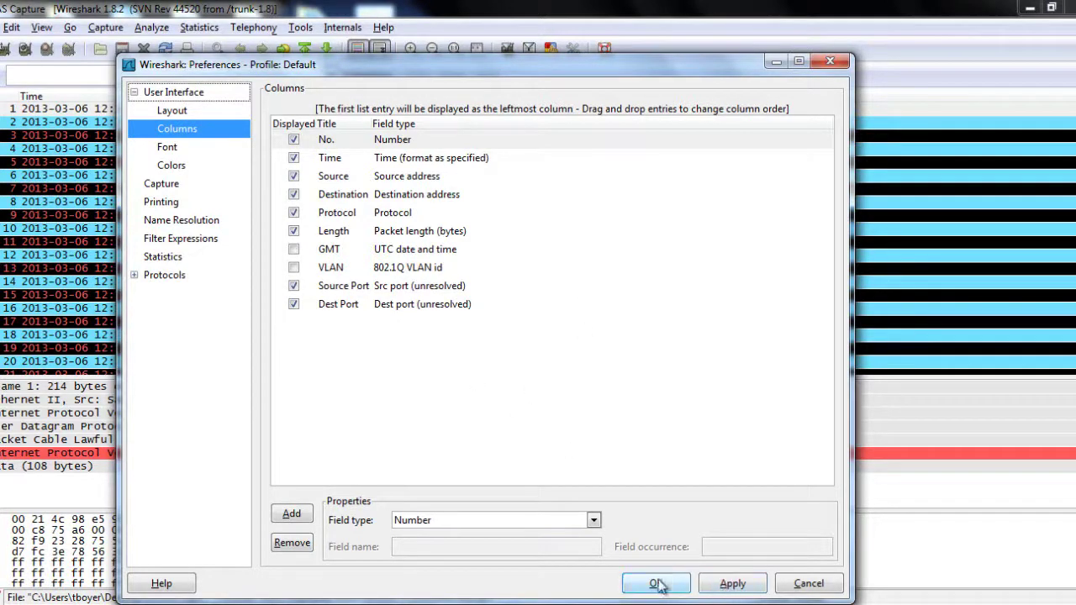
left_click(798, 586)
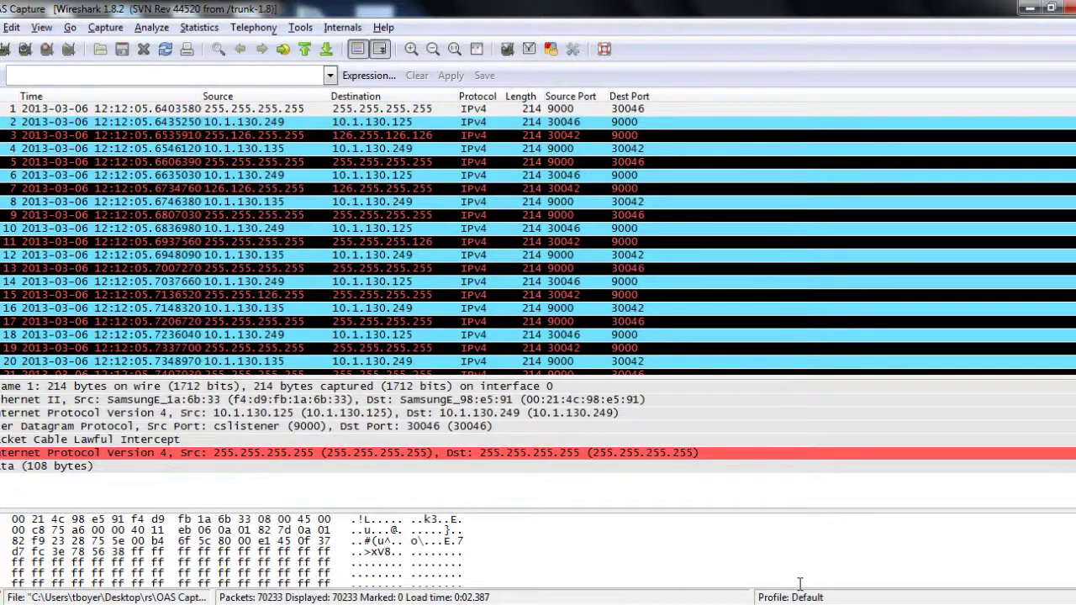
Check the capture file's summary for its first and last packet times and elapsed time.
left_click(209, 30)
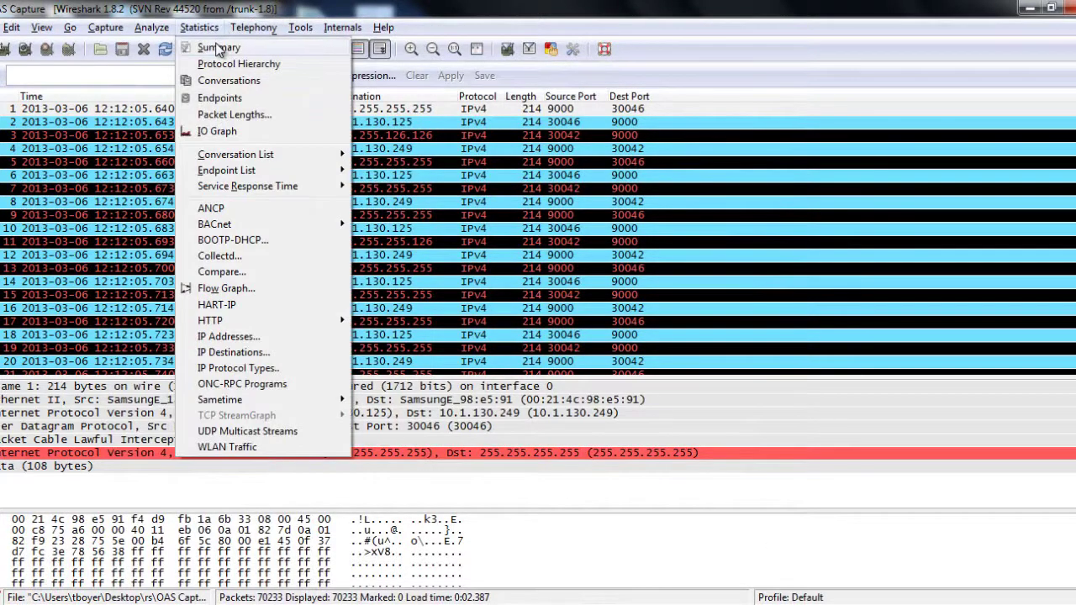
left_click(222, 46)
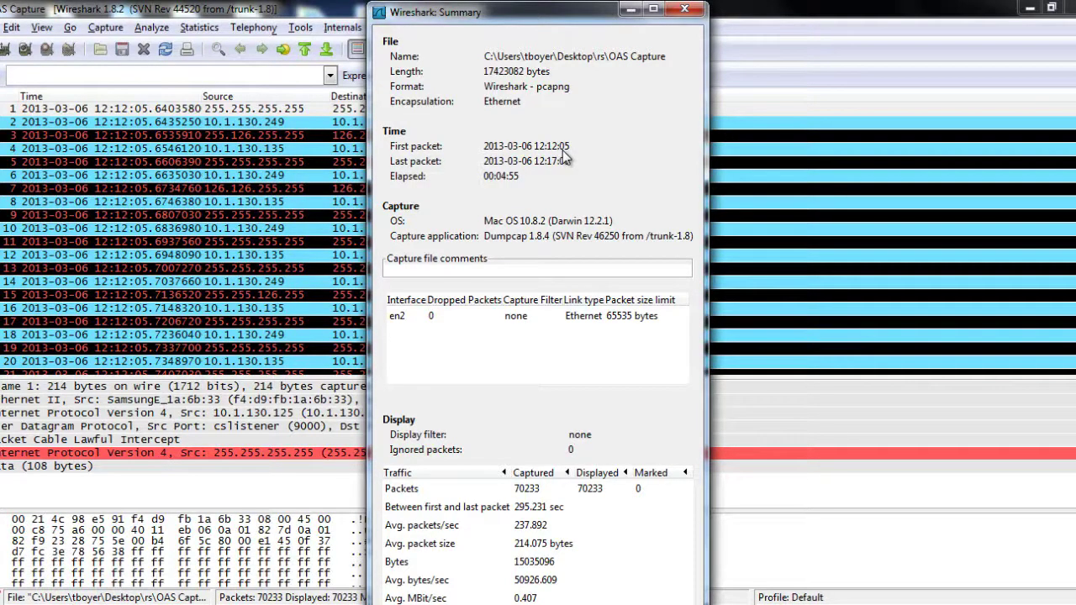
left_click(688, 11)
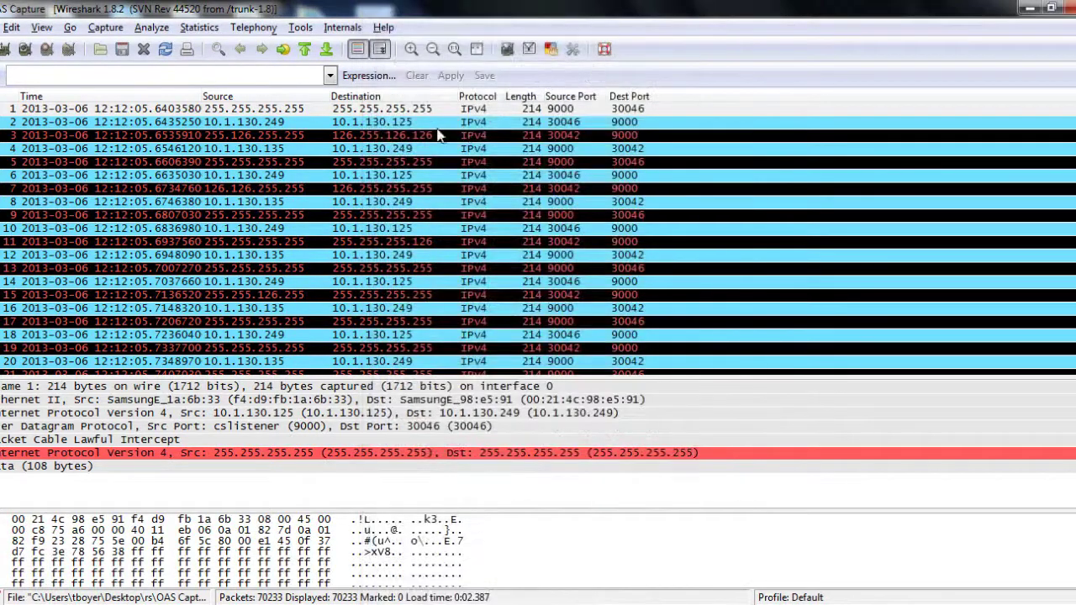
Bring up the capture's endpoint statistics and review the Ethernet and IPv4 endpoints.
left_click(201, 29)
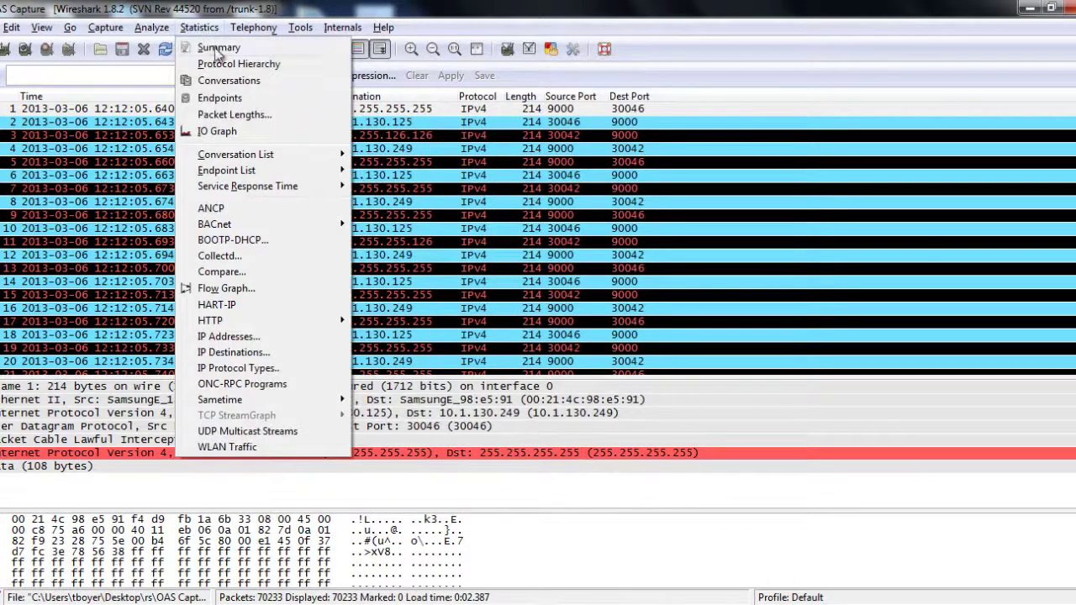
left_click(227, 99)
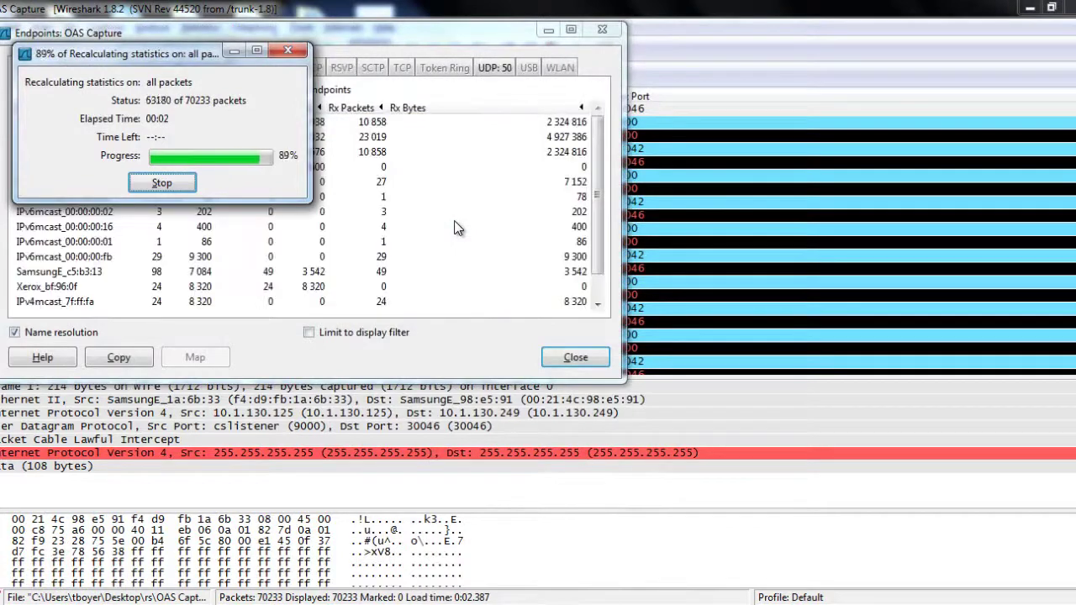
left_click_drag(301, 36, 506, 52)
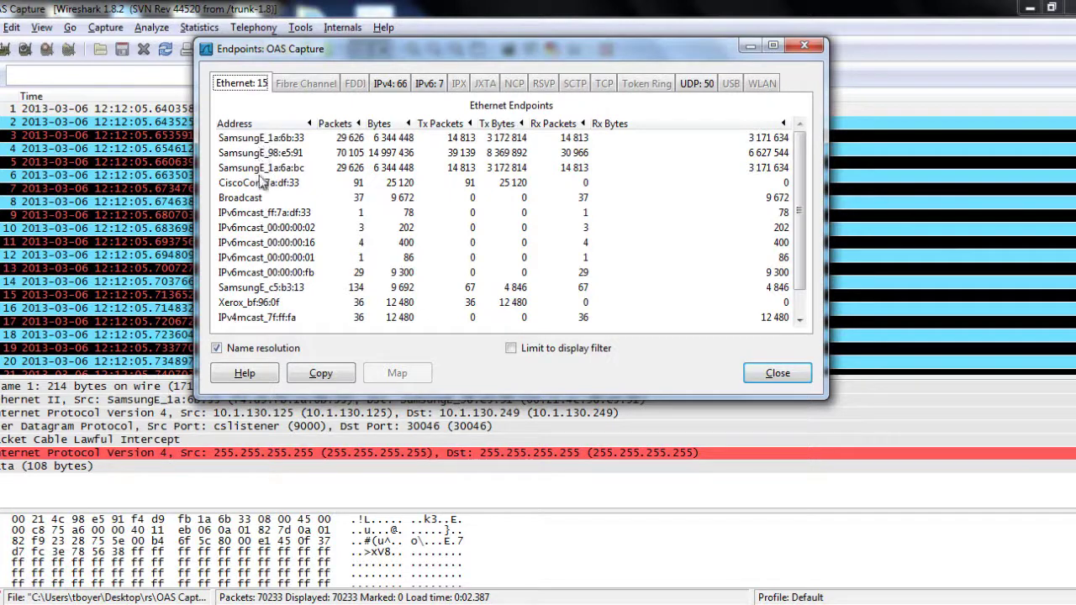
scroll(264, 193, "down", 1)
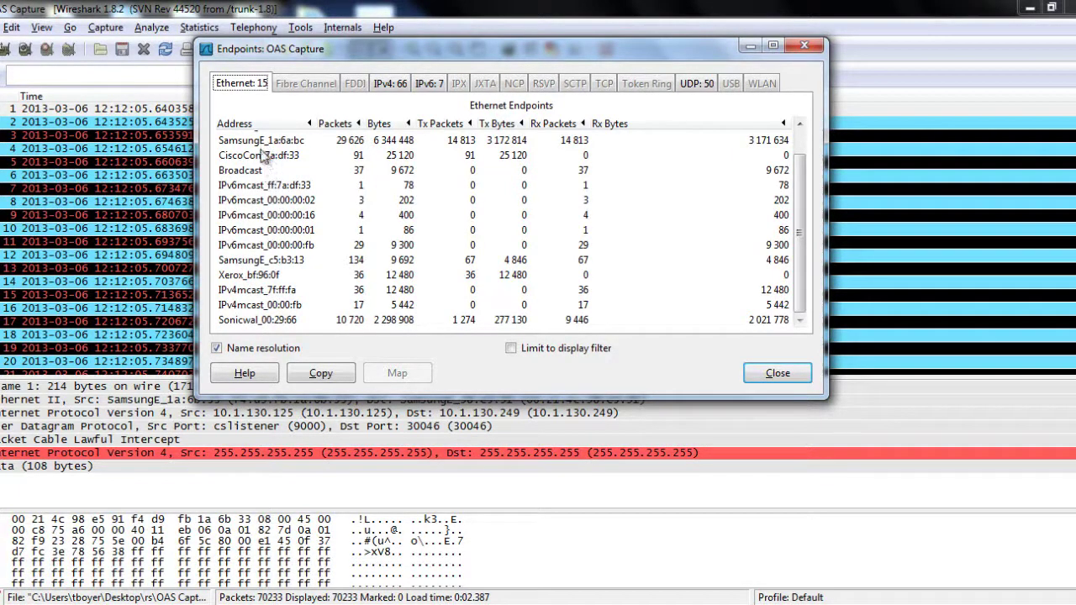
scroll(267, 161, "up", 1)
scroll(269, 252, "down", 1)
left_click(389, 83)
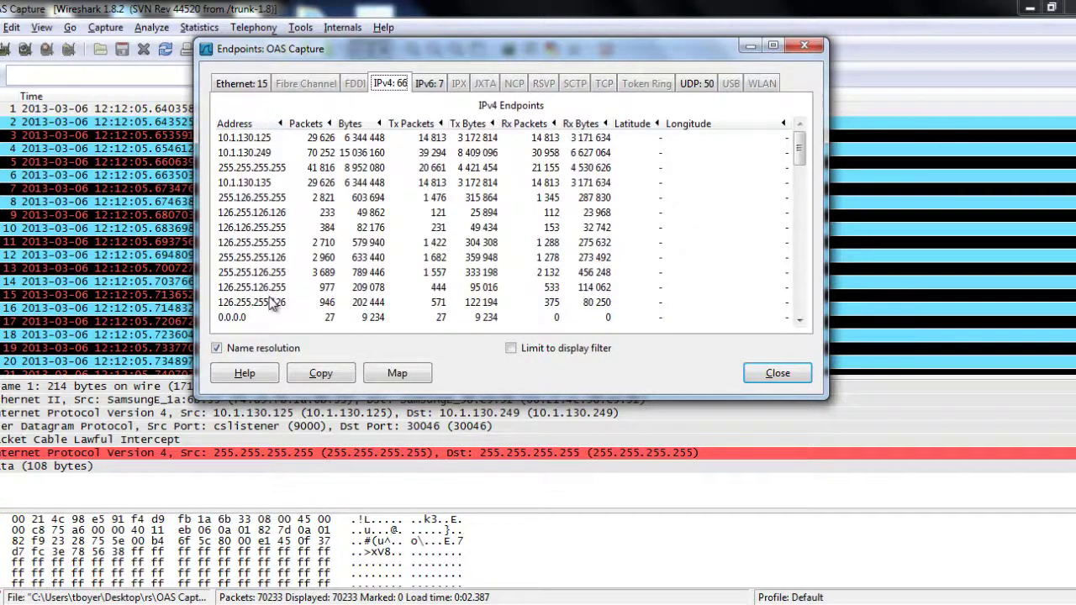
Sort the UDP endpoints by port and examine their addresses and packet counts, recheck the Ethernet endpoints and close the statistics.
left_click(686, 85)
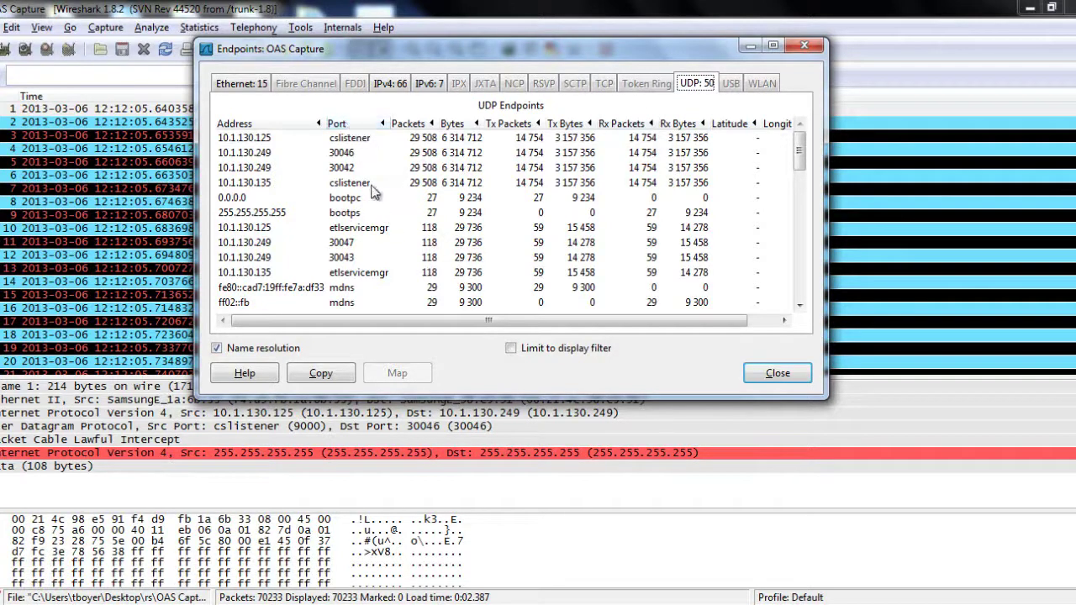
left_click(345, 124)
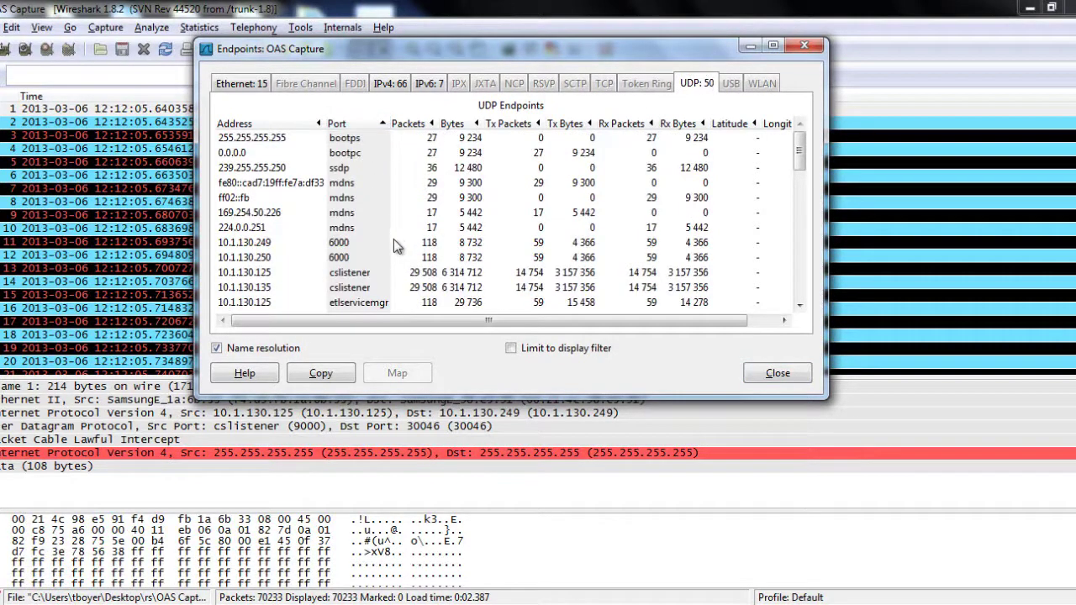
scroll(394, 244, "down", 10)
scroll(391, 240, "down", 6)
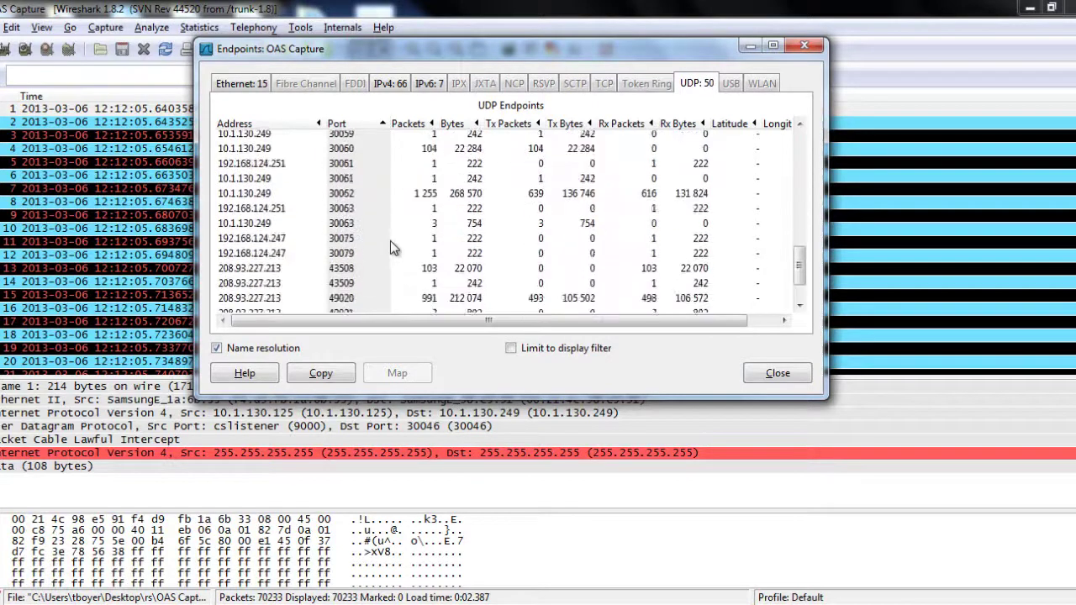
scroll(390, 249, "up", 4)
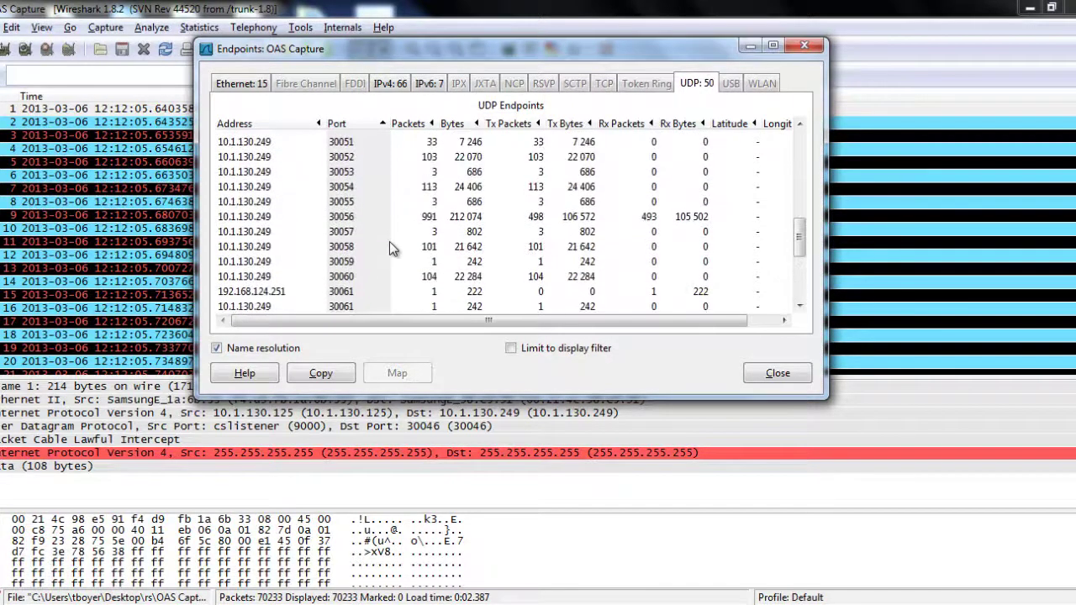
scroll(390, 241, "up", 3)
scroll(389, 242, "up", 3)
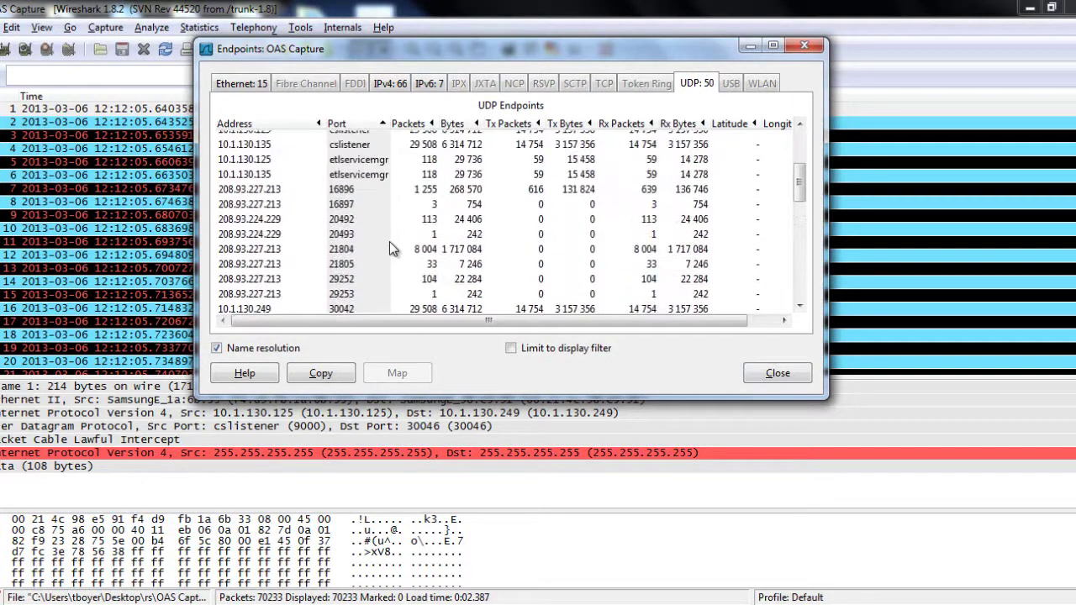
scroll(385, 244, "down", 2)
scroll(378, 245, "down", 2)
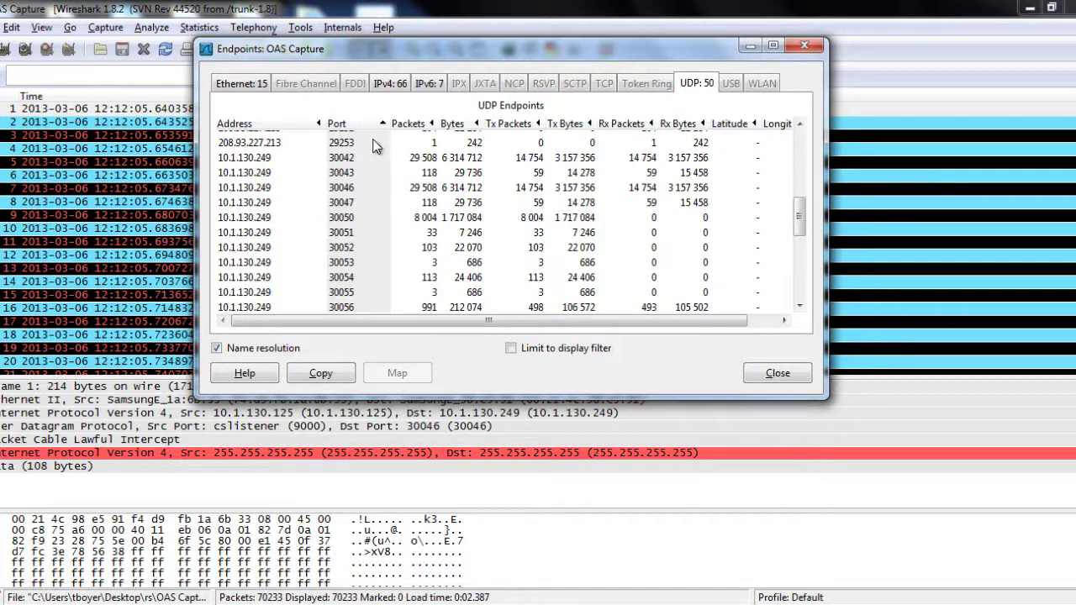
left_click(260, 85)
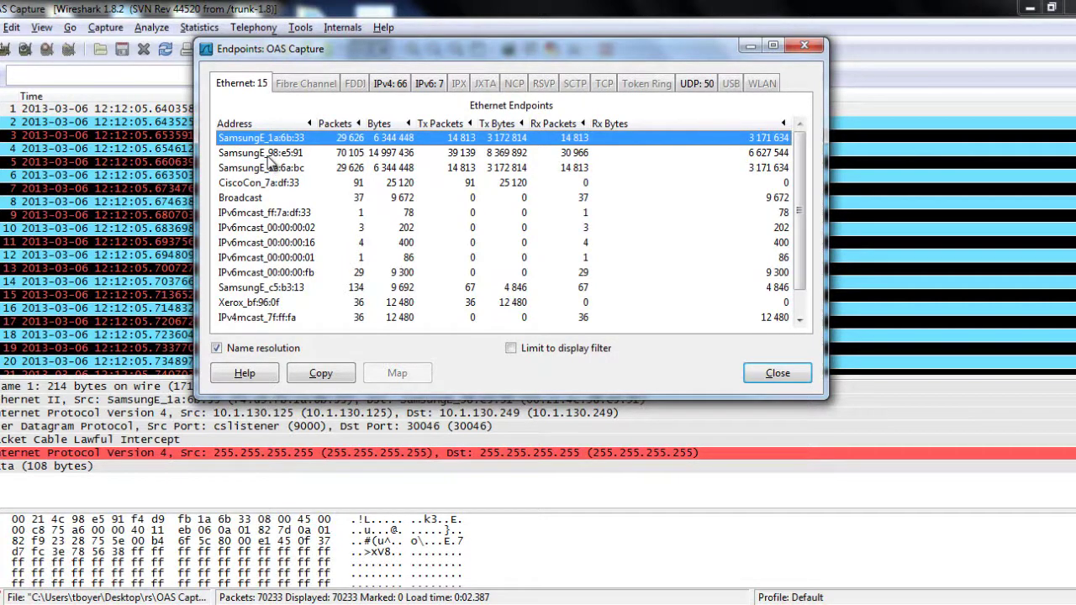
left_click(777, 373)
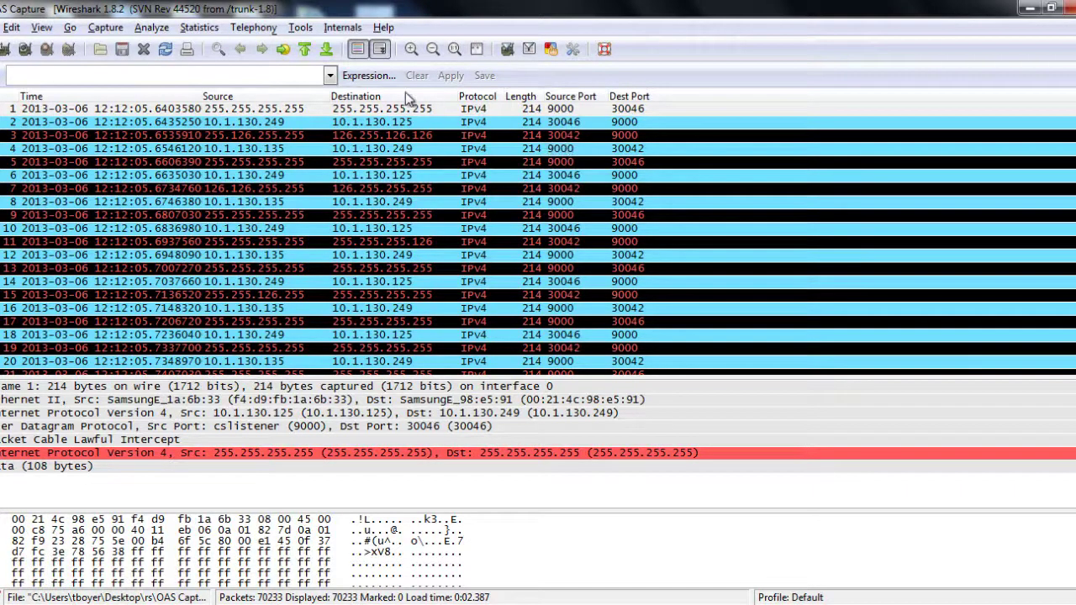
Reopen the endpoint statistics and look up port 30042 among the UDP endpoints sorted by port.
left_click(199, 28)
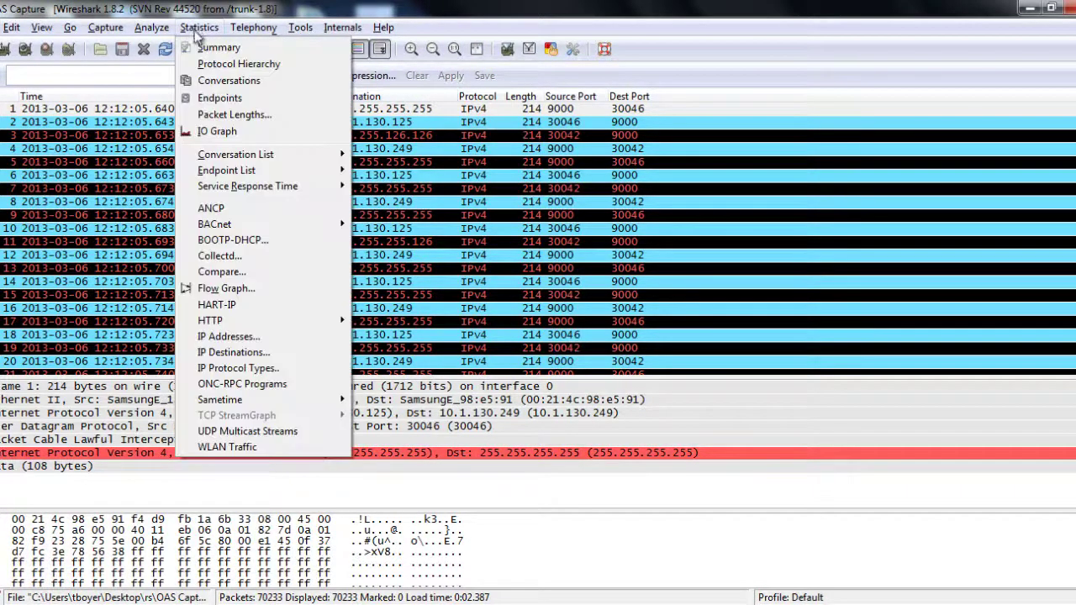
left_click(220, 98)
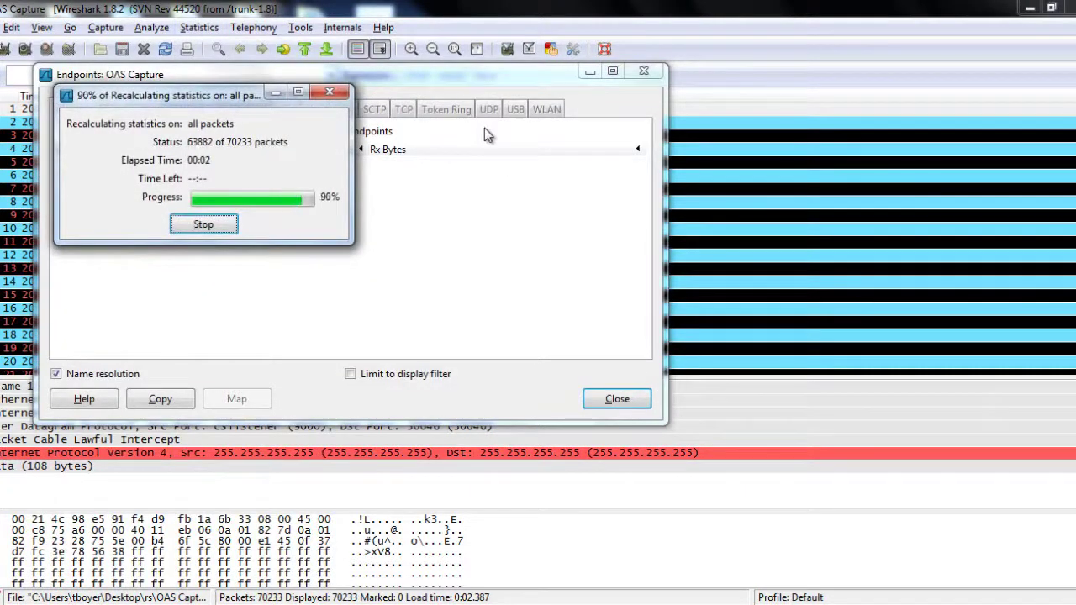
left_click(530, 111)
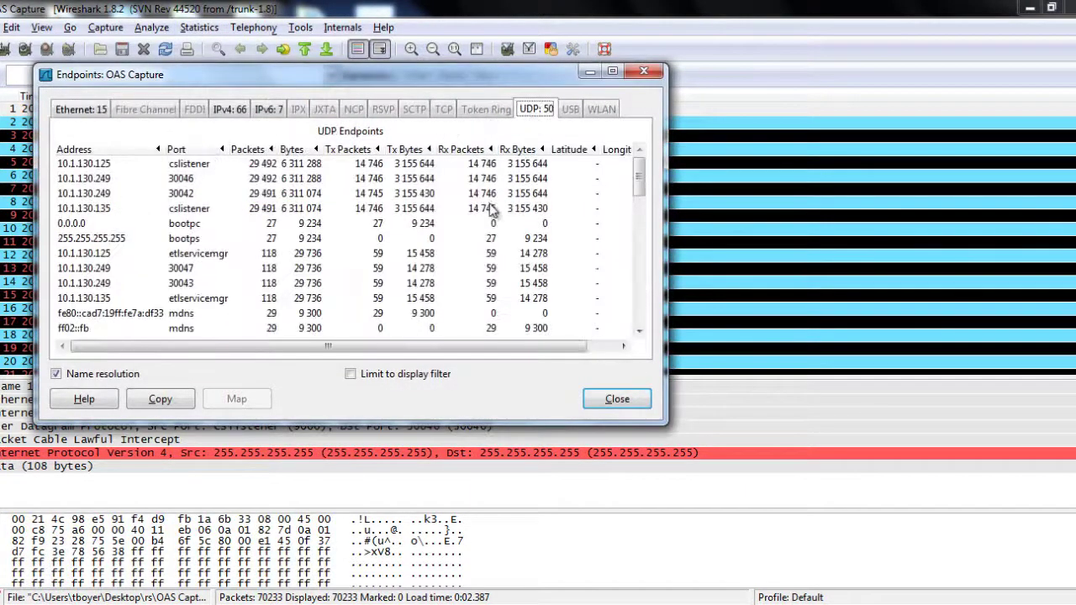
left_click(212, 149)
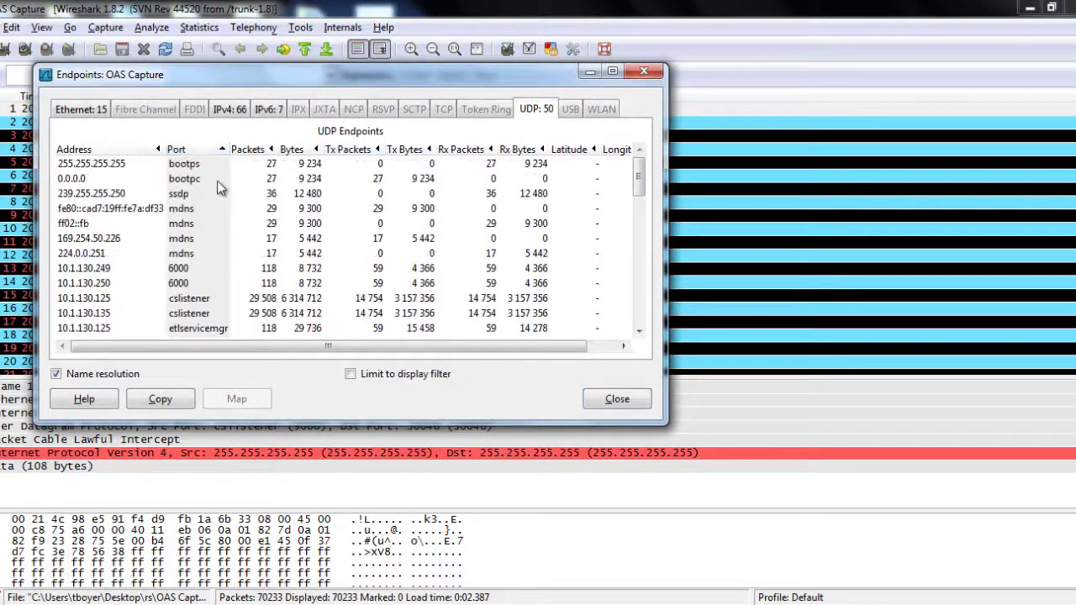
scroll(190, 238, "down", 5)
scroll(198, 256, "up", 1)
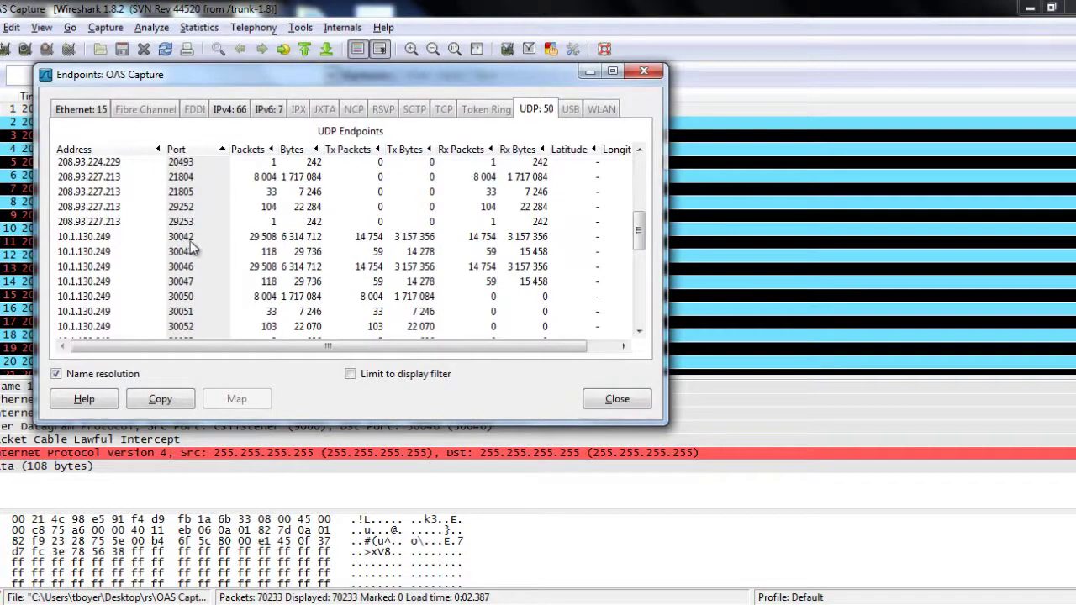
left_click(629, 402)
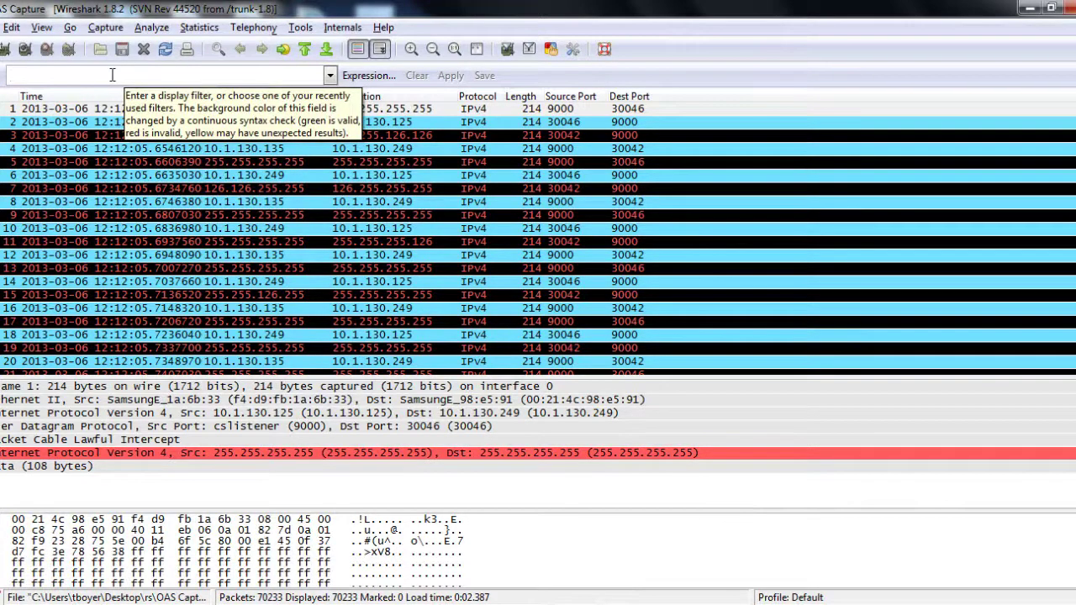
Filter the packet list with udp.port == 30042 and look through the matching packets.
type("udp")
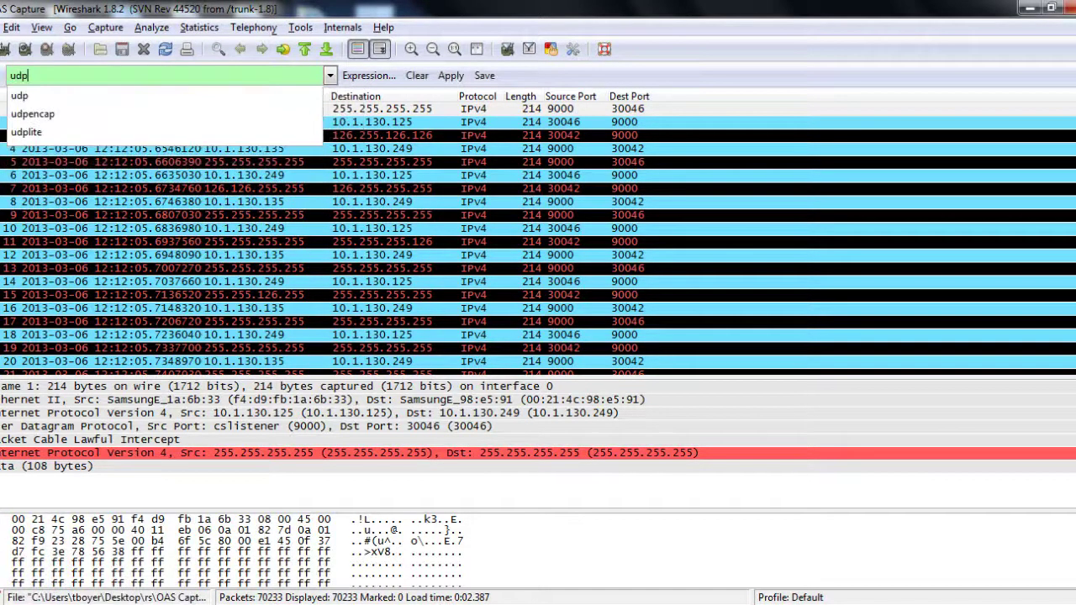
type(".port")
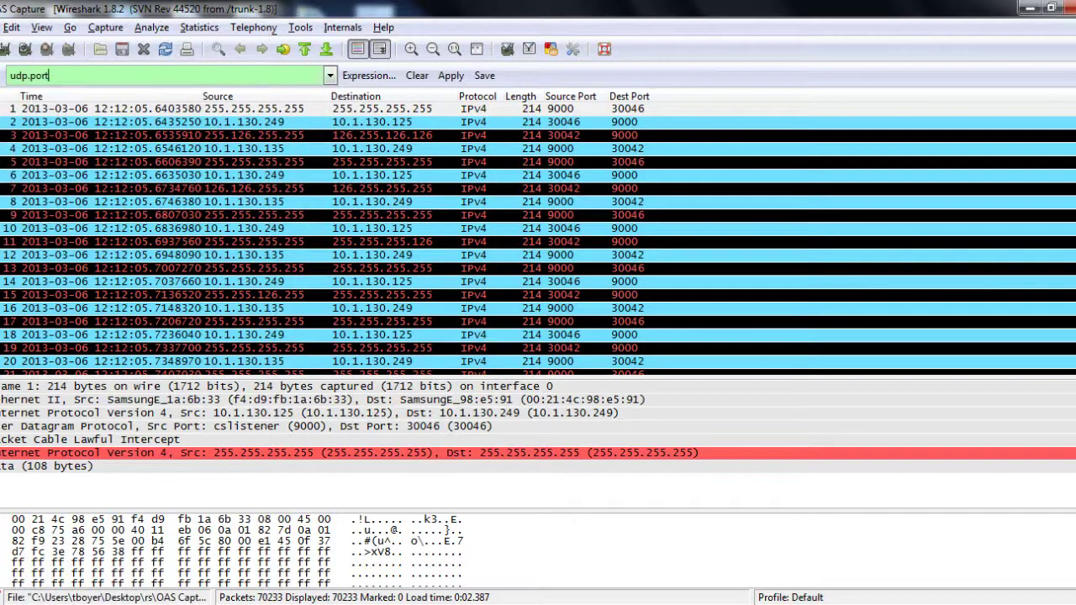
type(" ==")
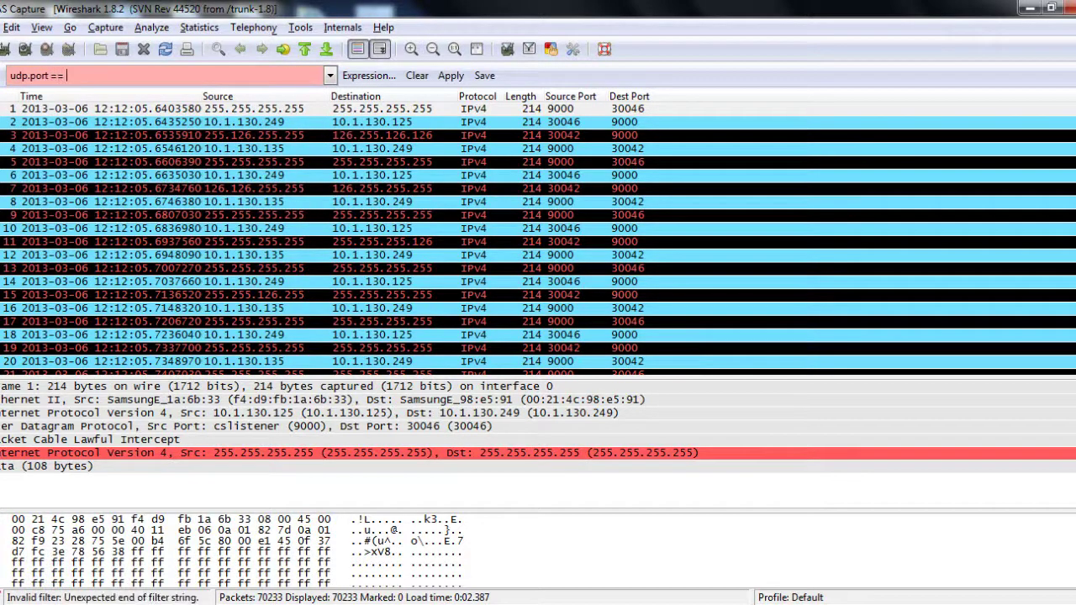
type(" 30042")
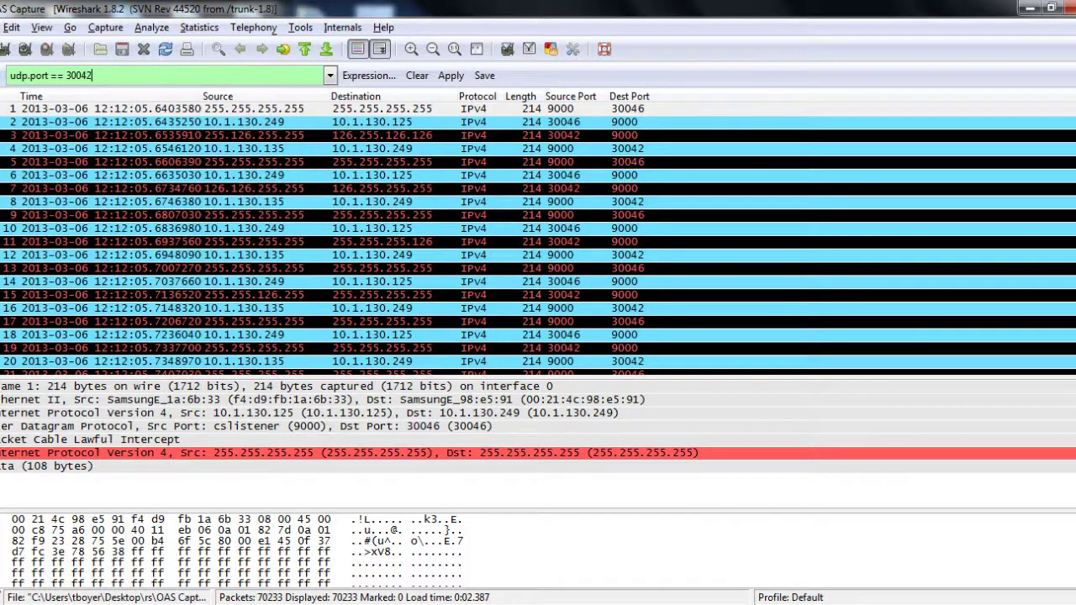
key("Return")
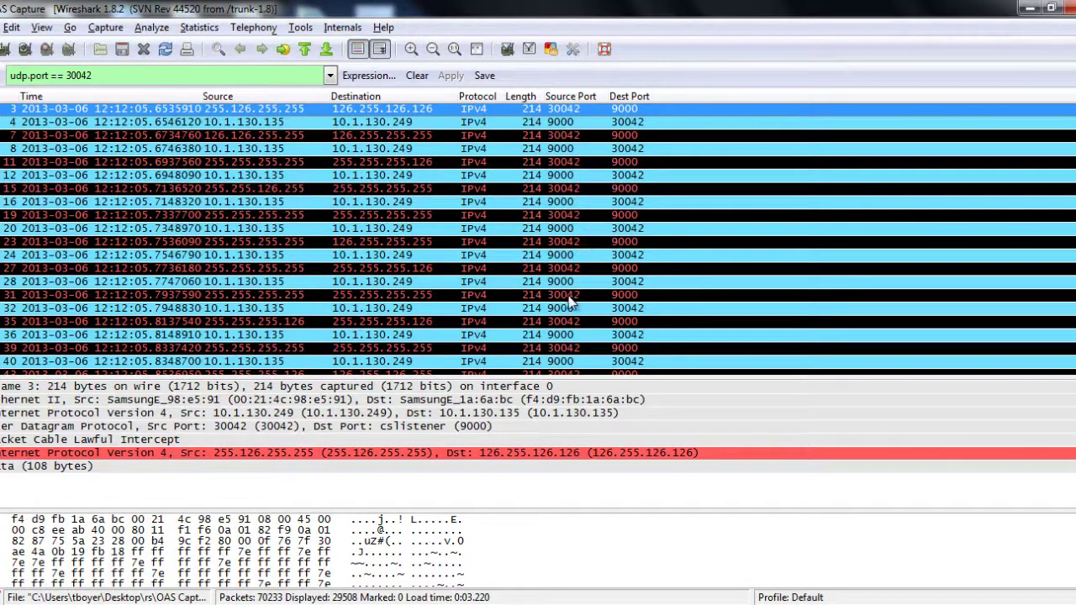
scroll(378, 226, "down", 2)
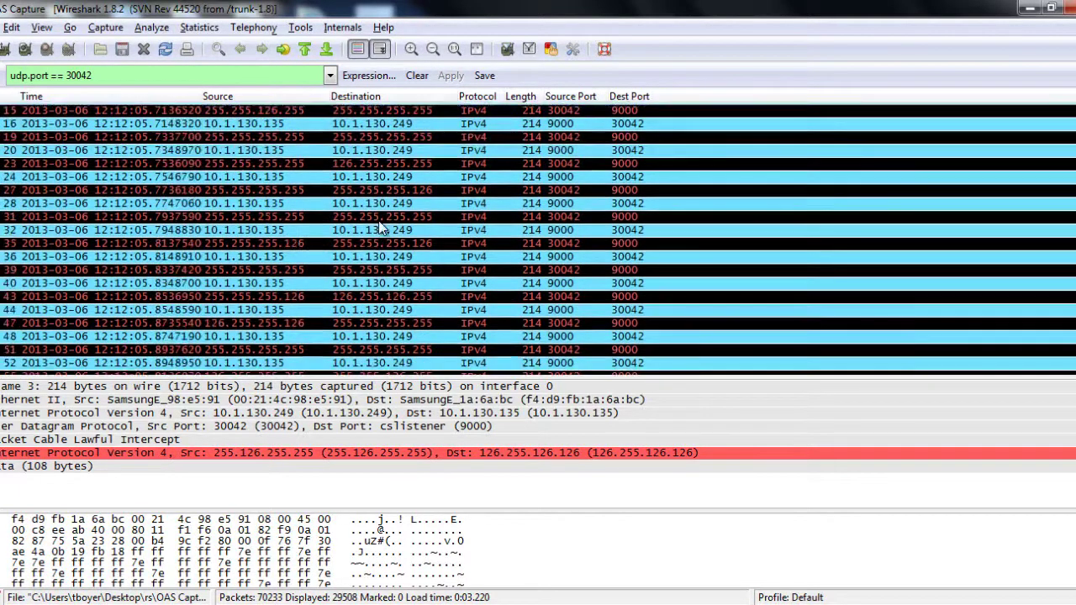
scroll(378, 223, "down", 9)
scroll(380, 226, "up", 9)
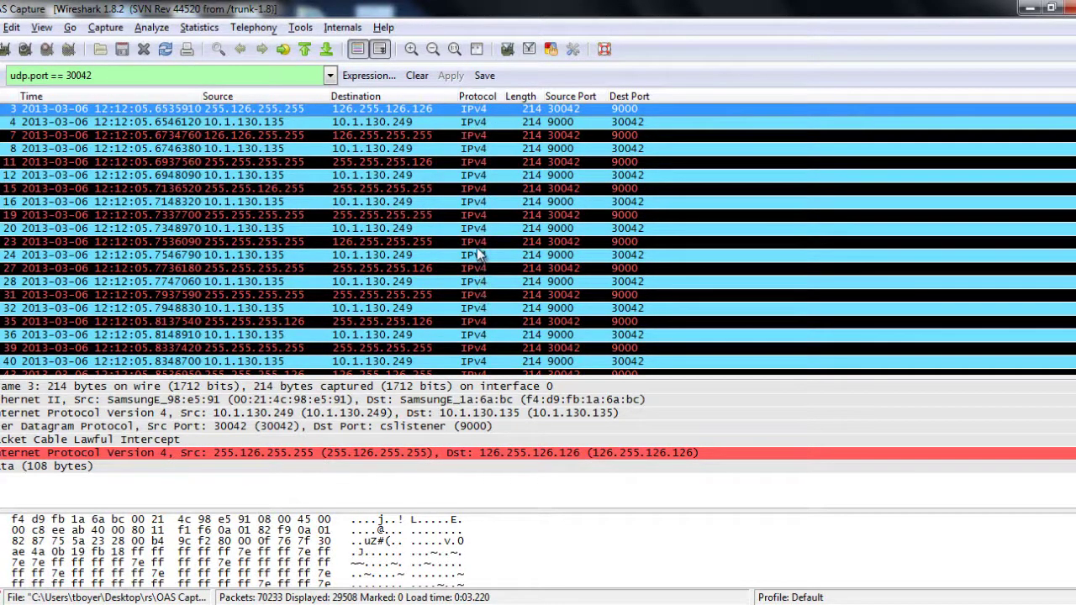
Decode the UDP traffic on both ports 9000 and 30042 of packet 20 as RTP.
right_click(226, 228)
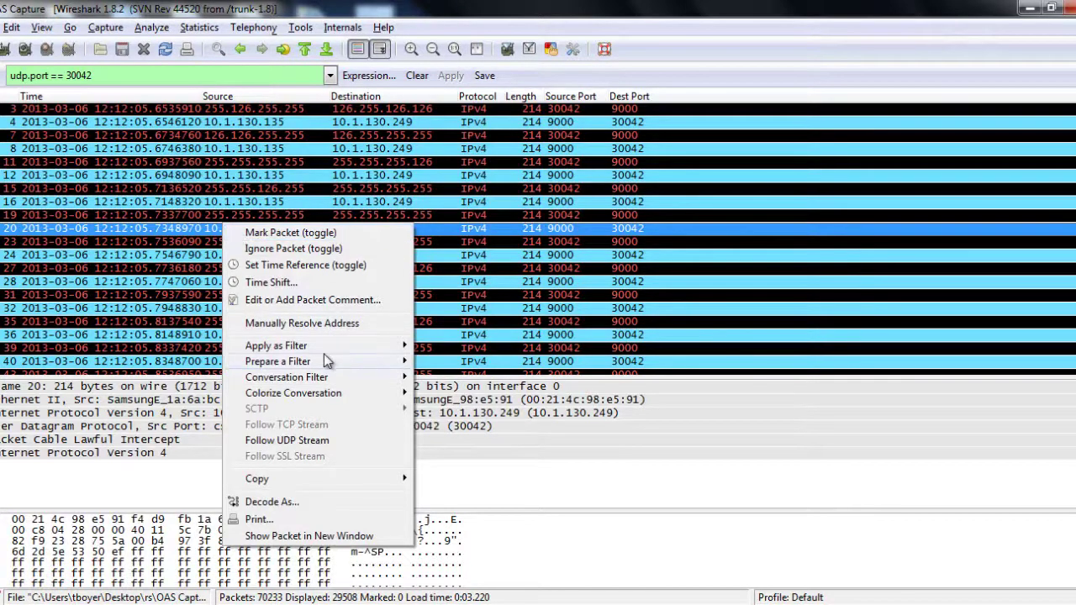
mouse_move(320, 379)
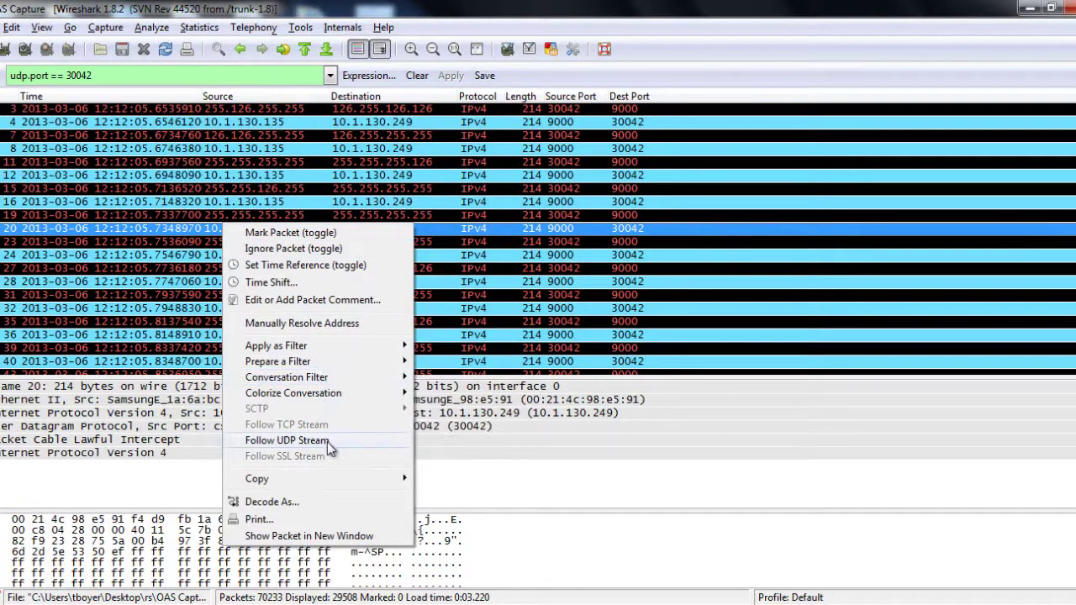
left_click(289, 507)
left_click(326, 274)
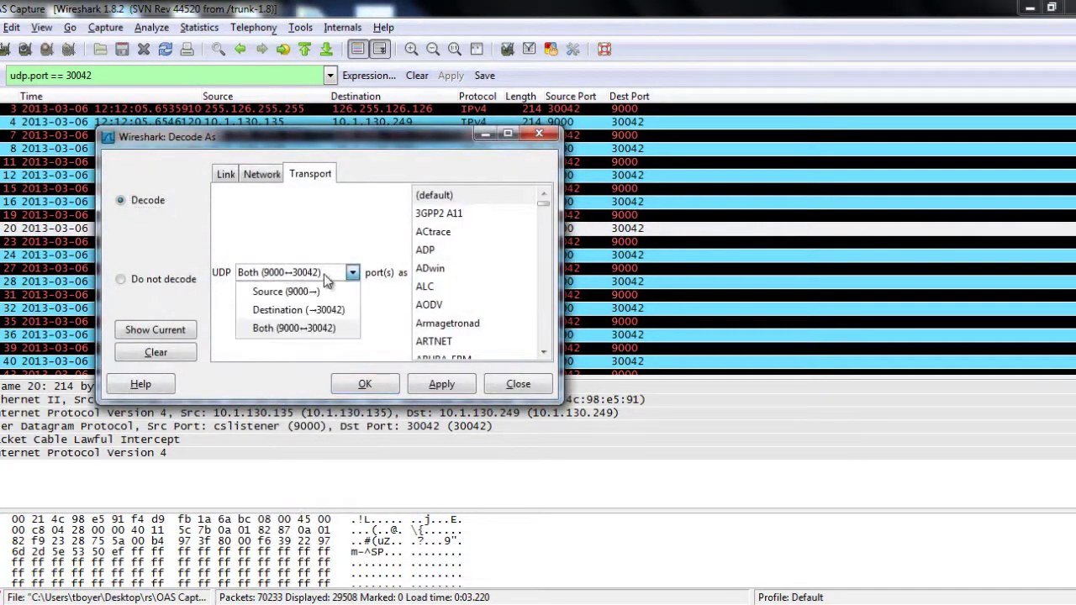
left_click(306, 327)
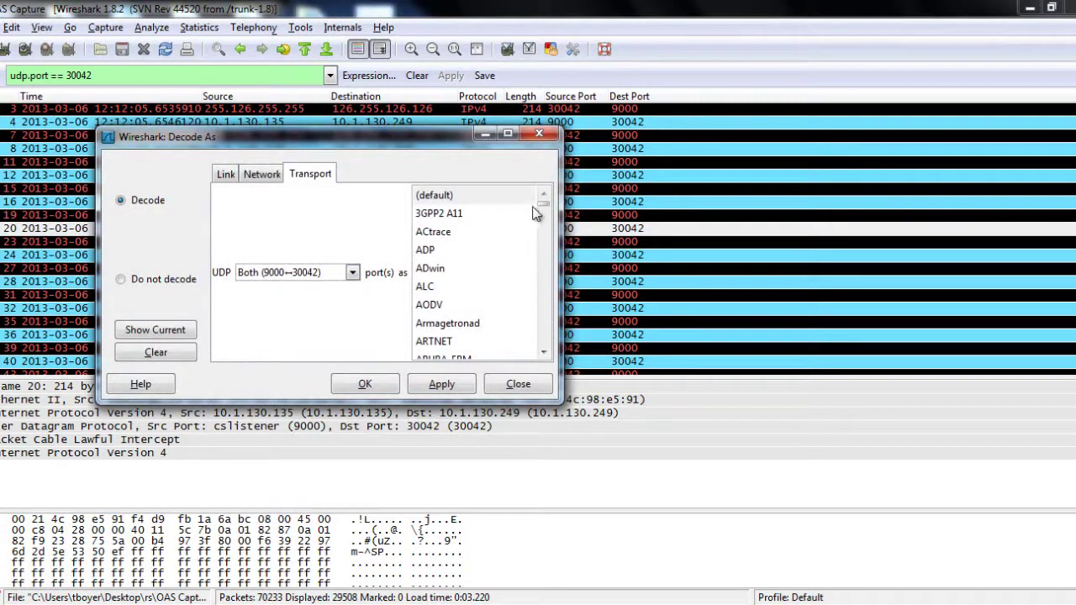
left_click_drag(543, 204, 551, 308)
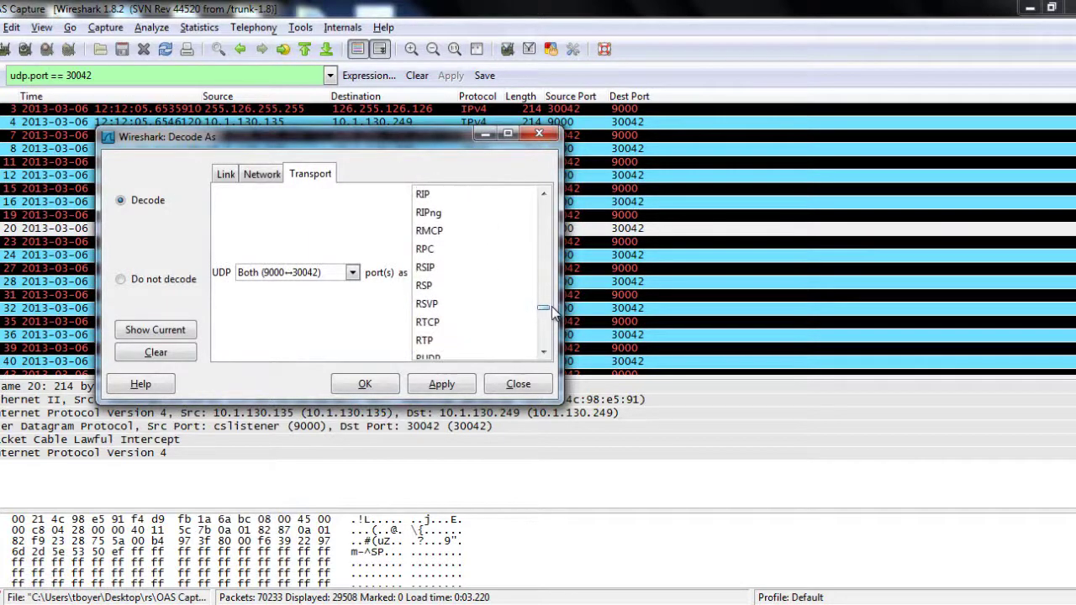
left_click(441, 330)
left_click(440, 341)
left_click(442, 385)
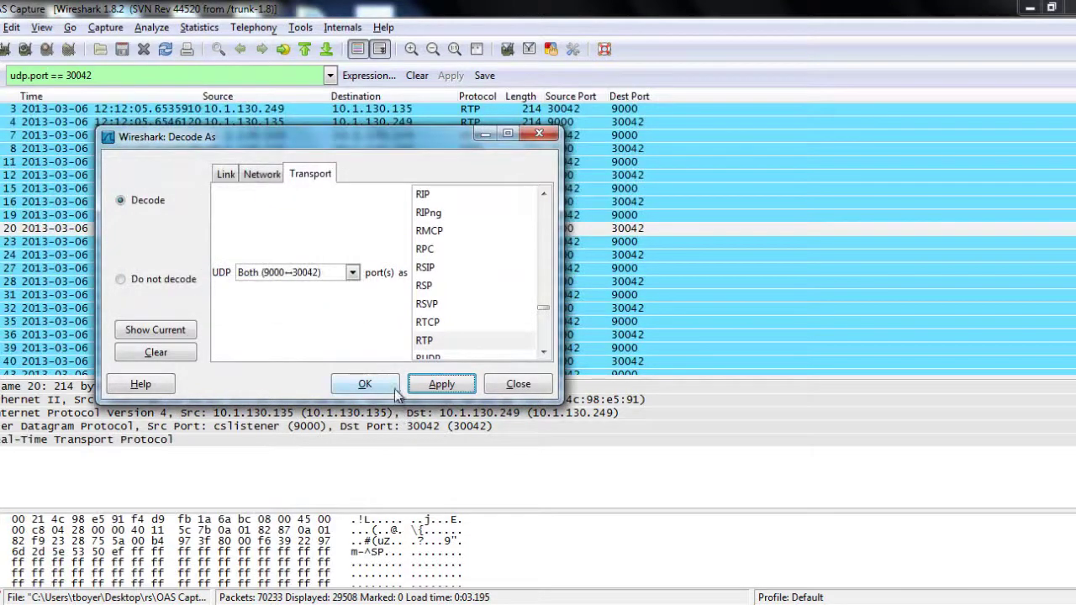
left_click(392, 390)
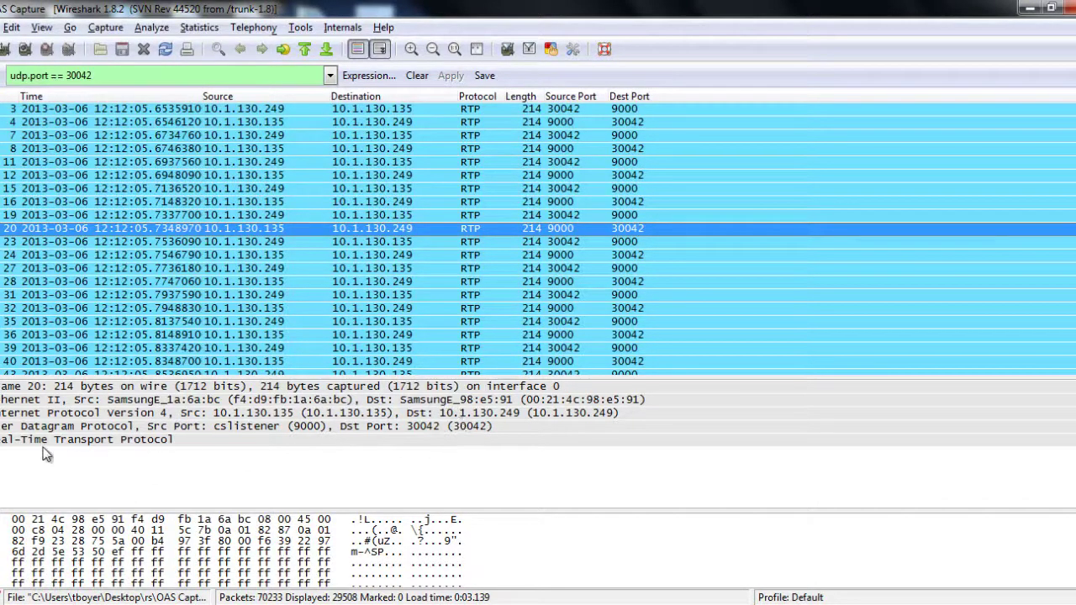
Expand the Real-Time Transport Protocol details of packet 20 and examine the header fields, especially the payload type.
left_click(1, 439)
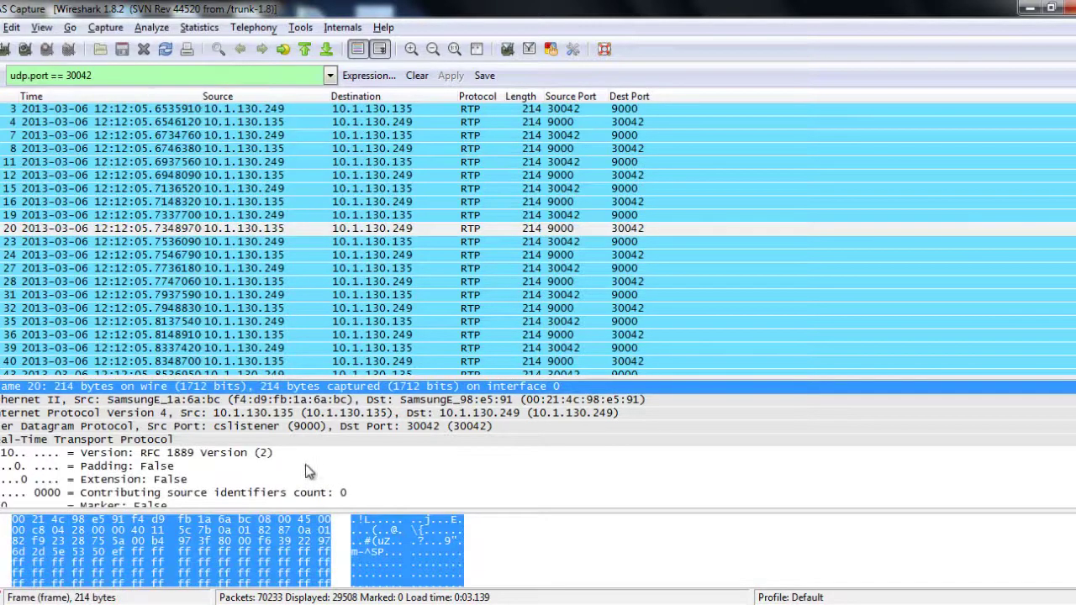
scroll(305, 465, "down", 2)
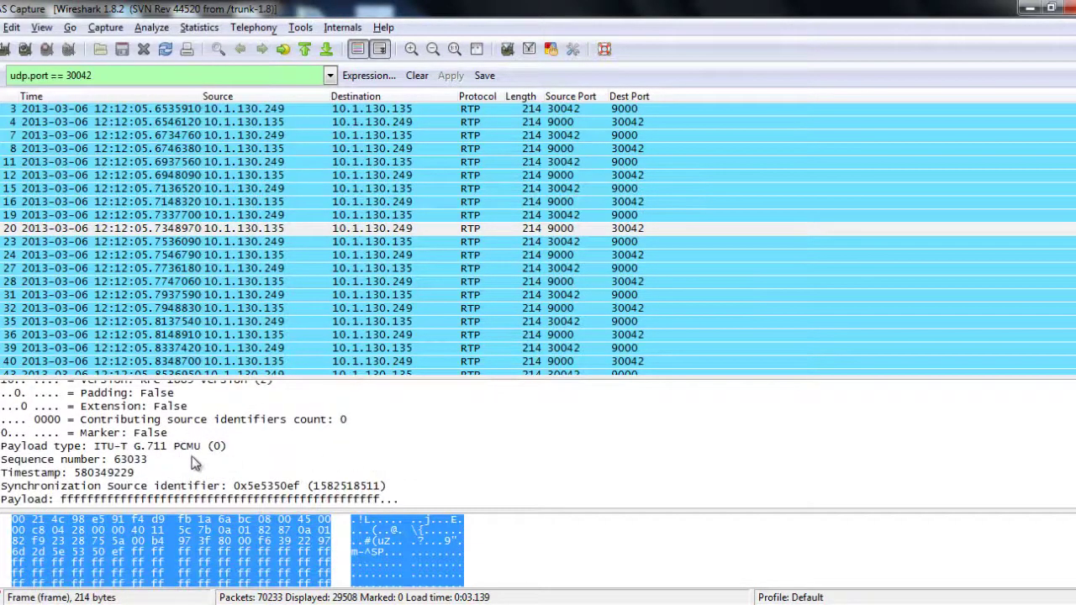
scroll(198, 463, "up", 2)
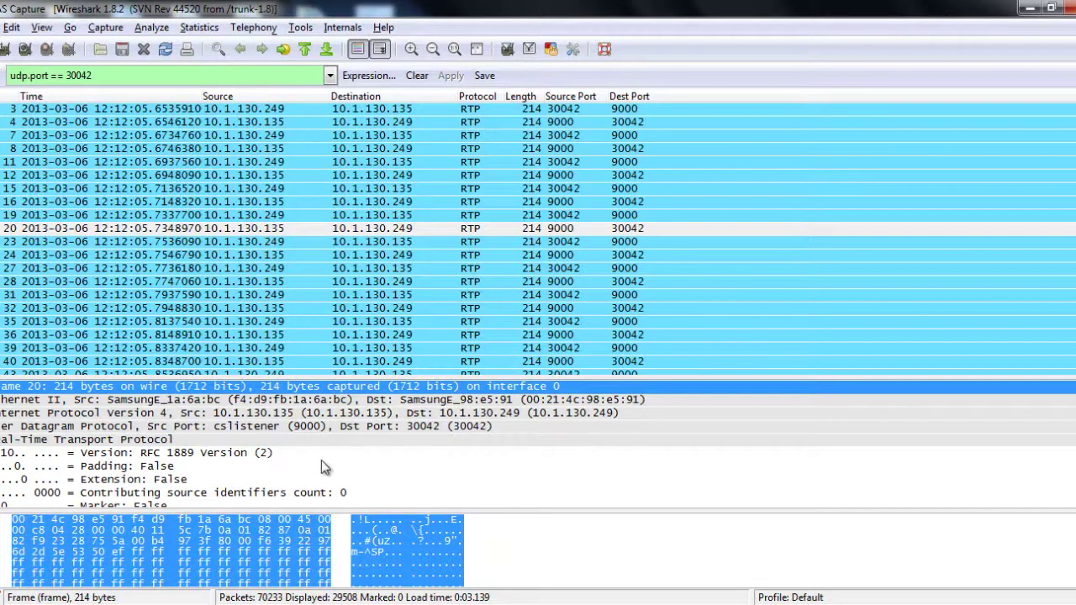
scroll(313, 468, "down", 1)
scroll(313, 464, "down", 1)
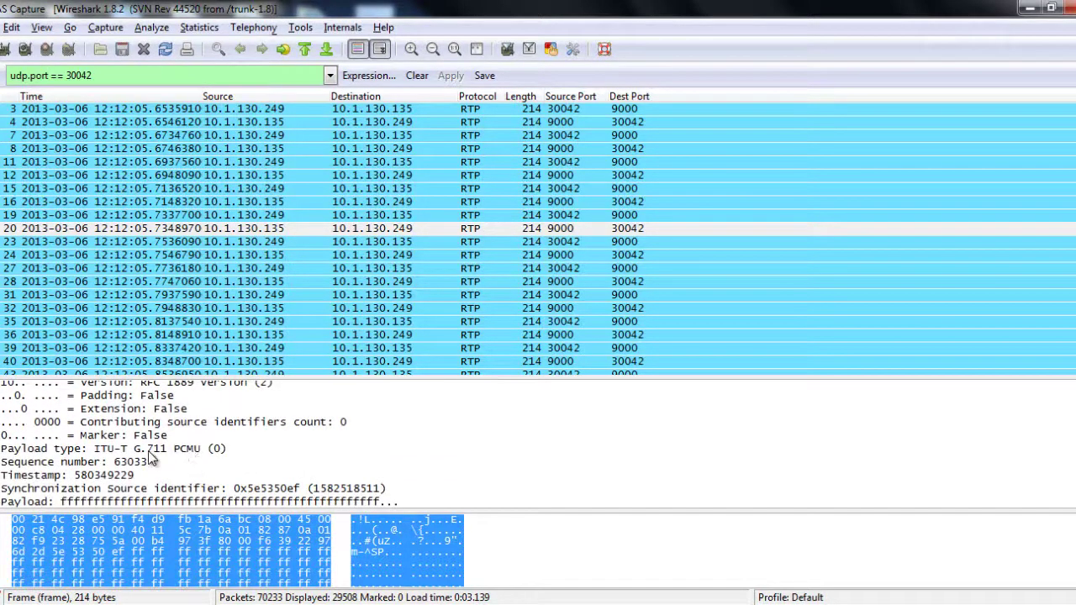
scroll(245, 454, "up", 2)
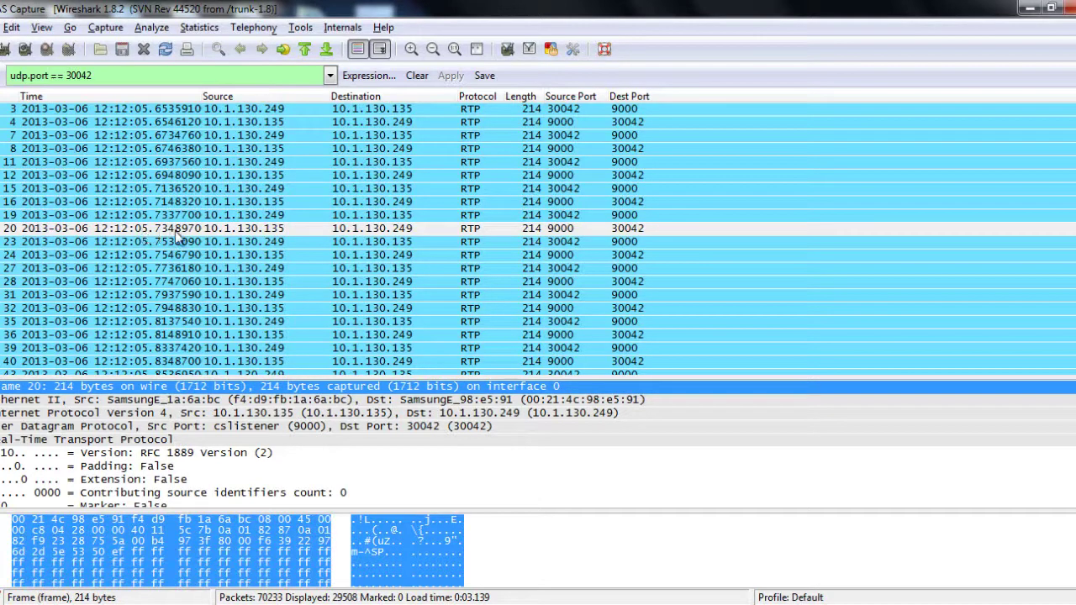
Run the RTP stream analysis on packet 20's stream and check the lost RTP packets figure in the forward direction.
right_click(315, 229)
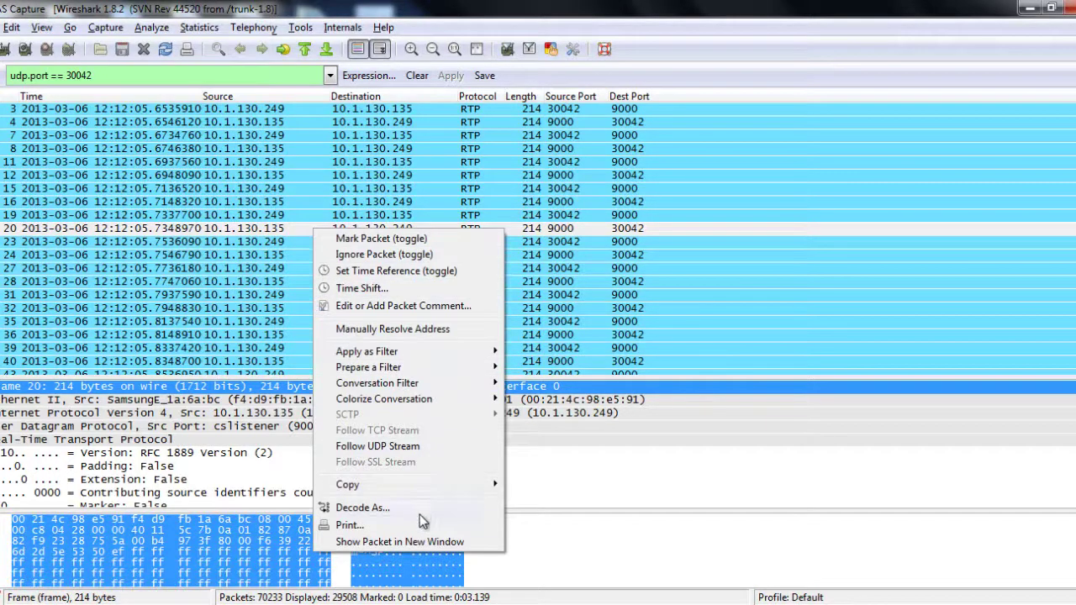
left_click(290, 226)
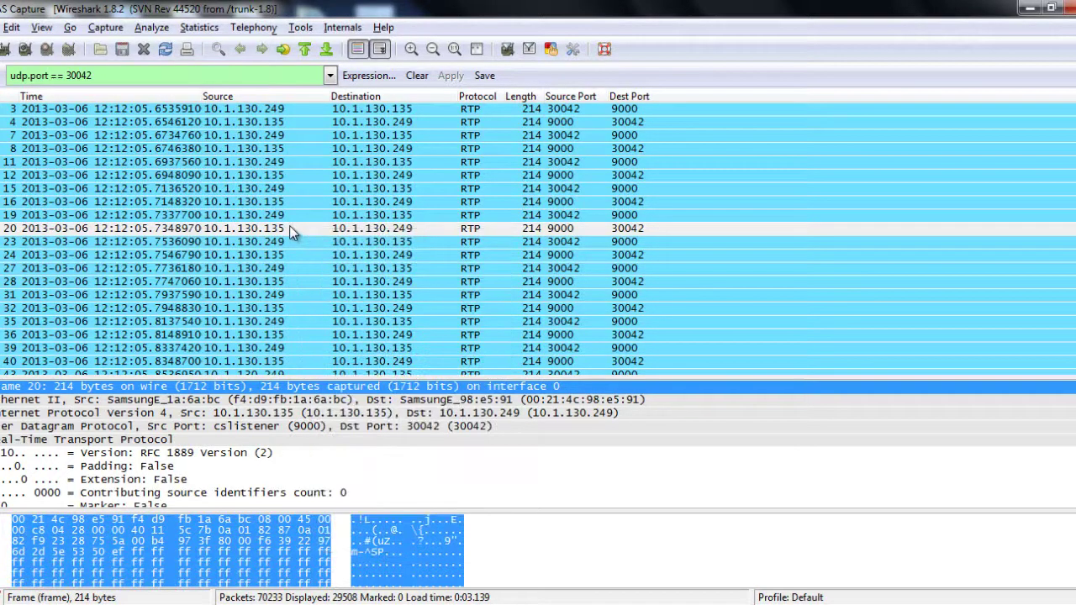
left_click(251, 30)
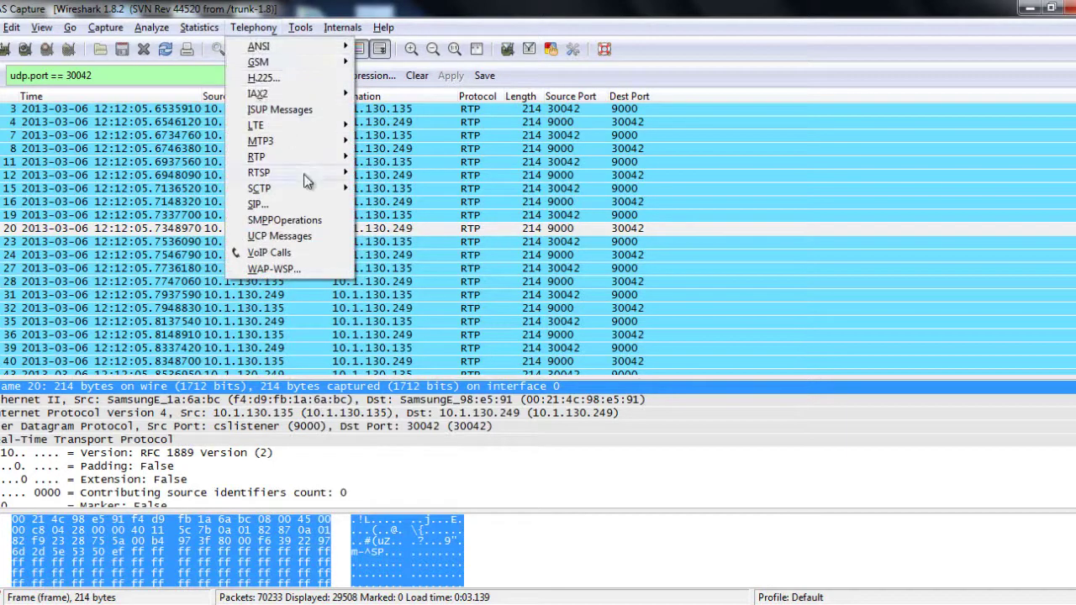
mouse_move(346, 165)
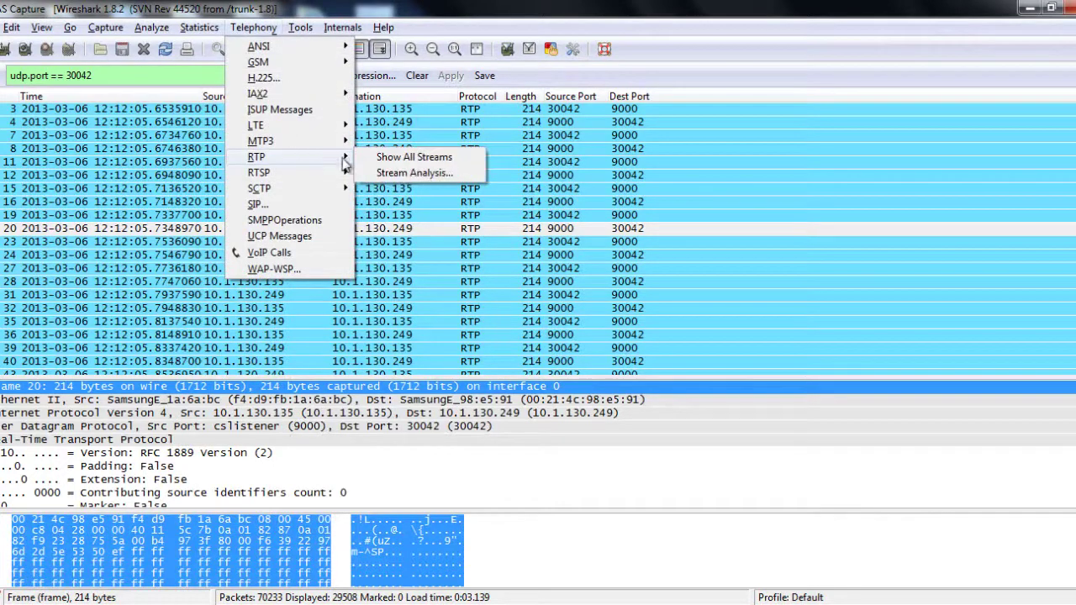
left_click(408, 174)
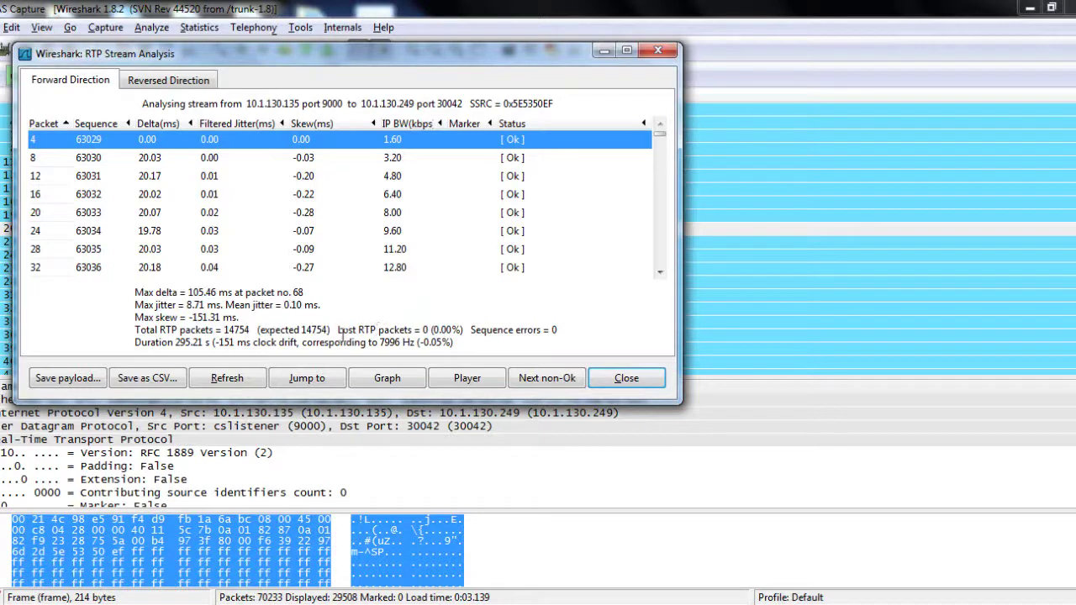
left_click_drag(335, 329, 464, 330)
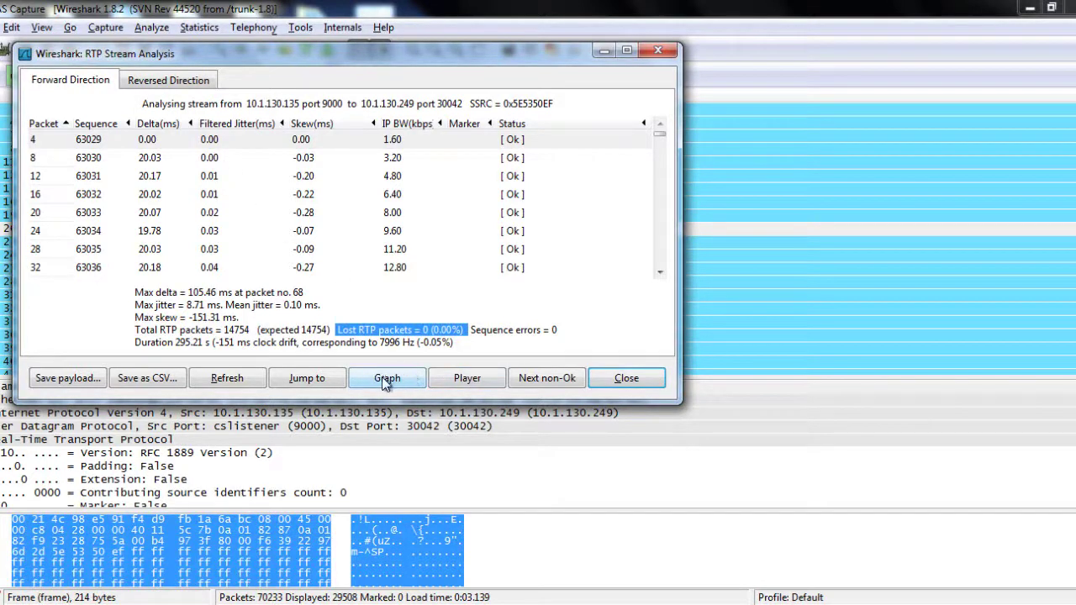
Decode the analysed streams in the RTP player with a 50 ms jitter buffer and select both directions for playback.
left_click(483, 384)
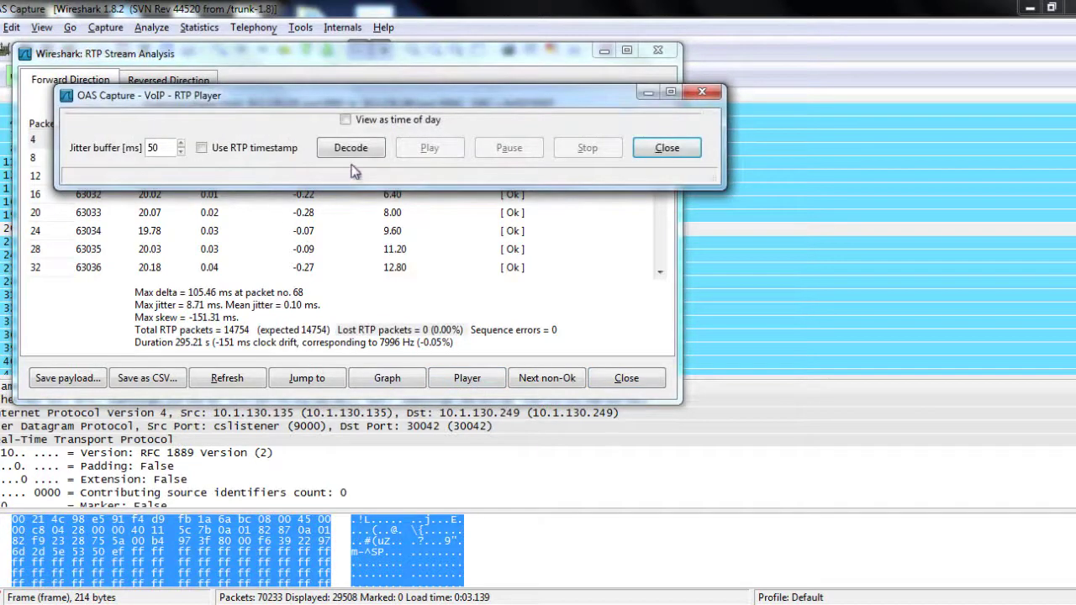
left_click(351, 156)
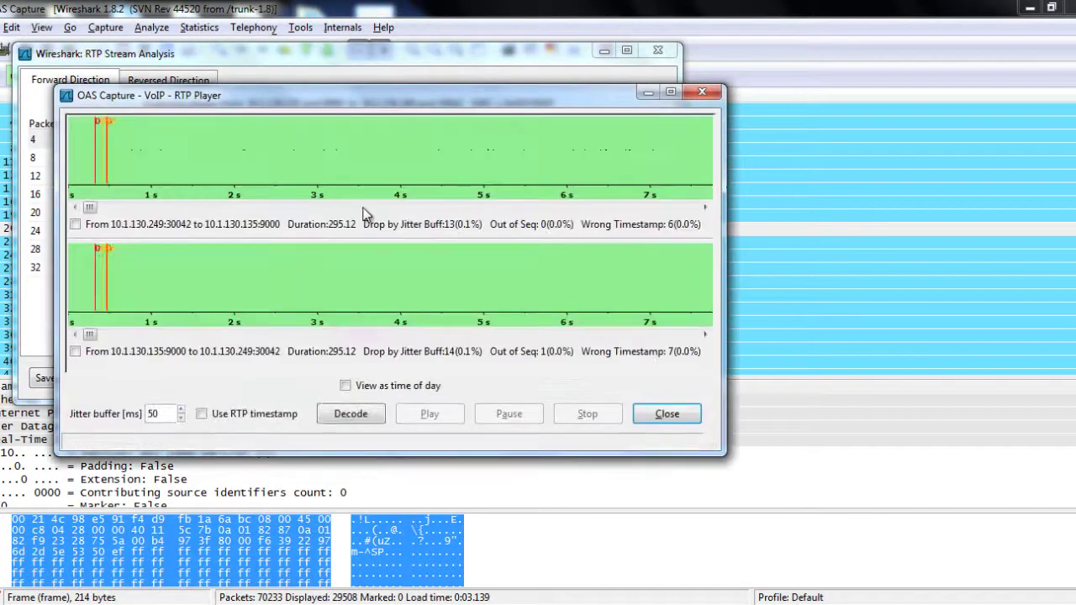
left_click_drag(89, 335, 63, 360)
left_click_drag(89, 207, 67, 249)
left_click(237, 352)
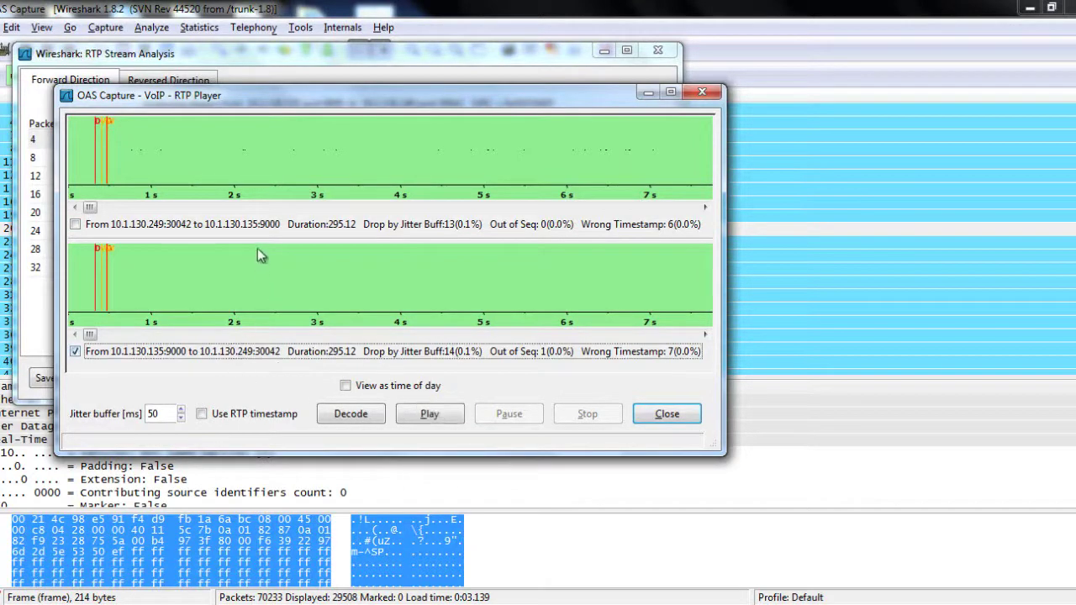
left_click(254, 227)
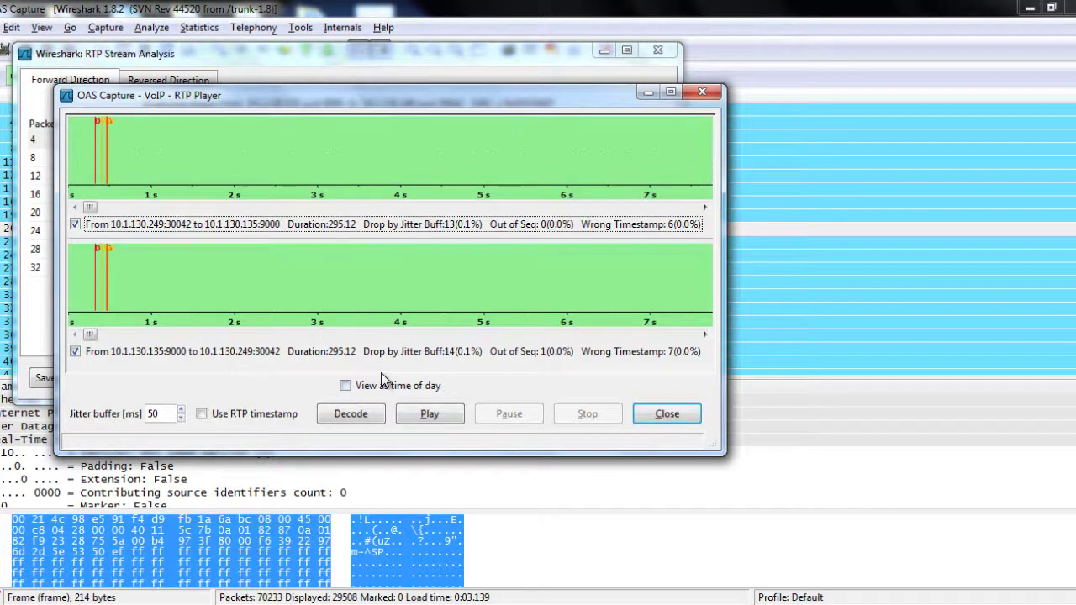
Play and stop both audio streams, inspect the end of the 10.1.130.135 stream's waveform, and close the player and stream analysis.
left_click(430, 413)
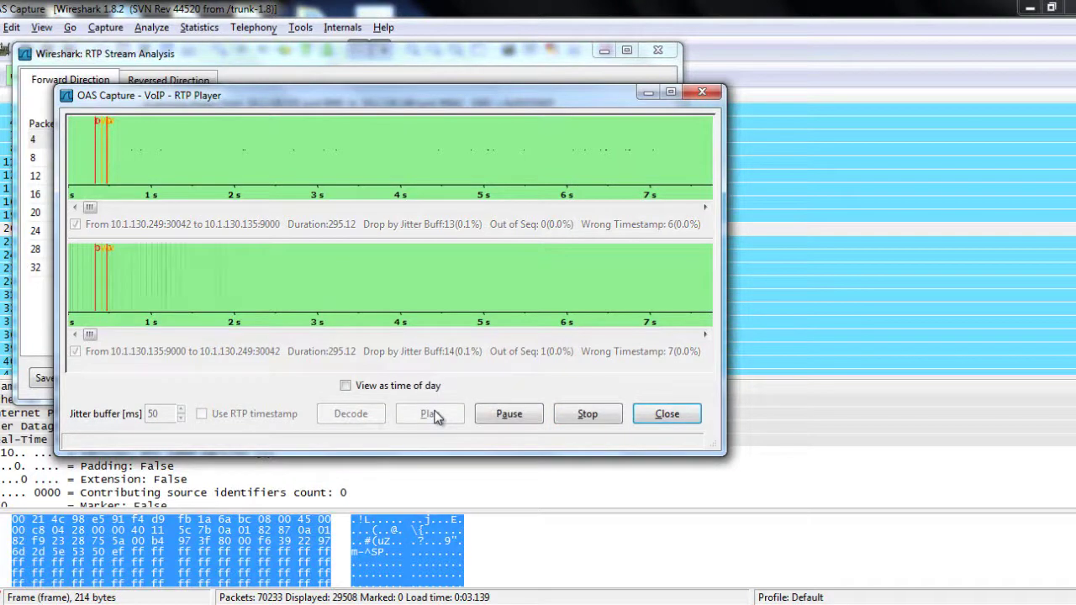
left_click(612, 419)
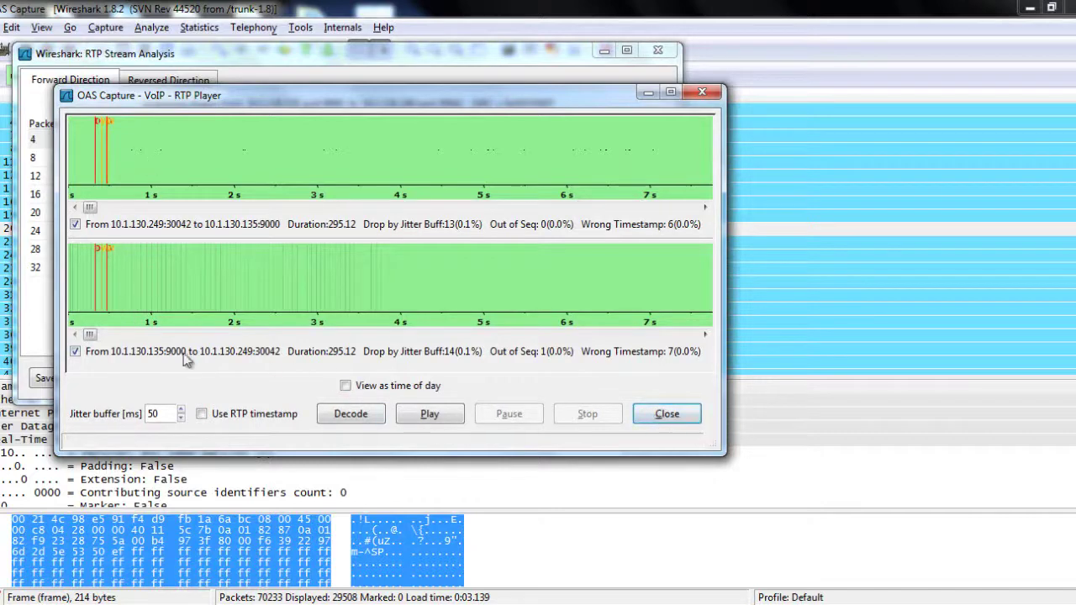
left_click_drag(90, 334, 682, 334)
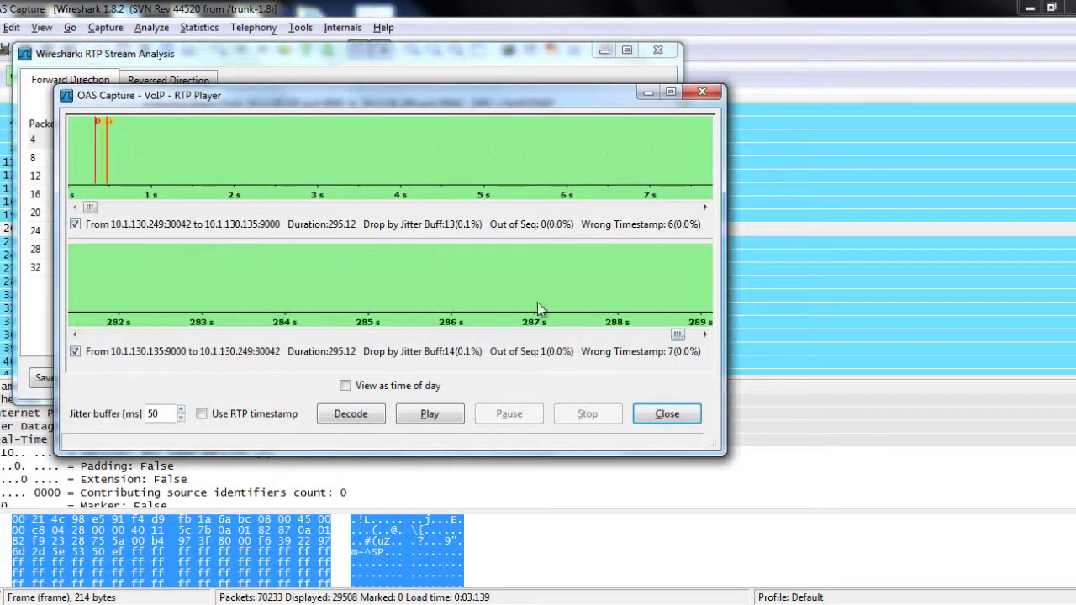
left_click(662, 414)
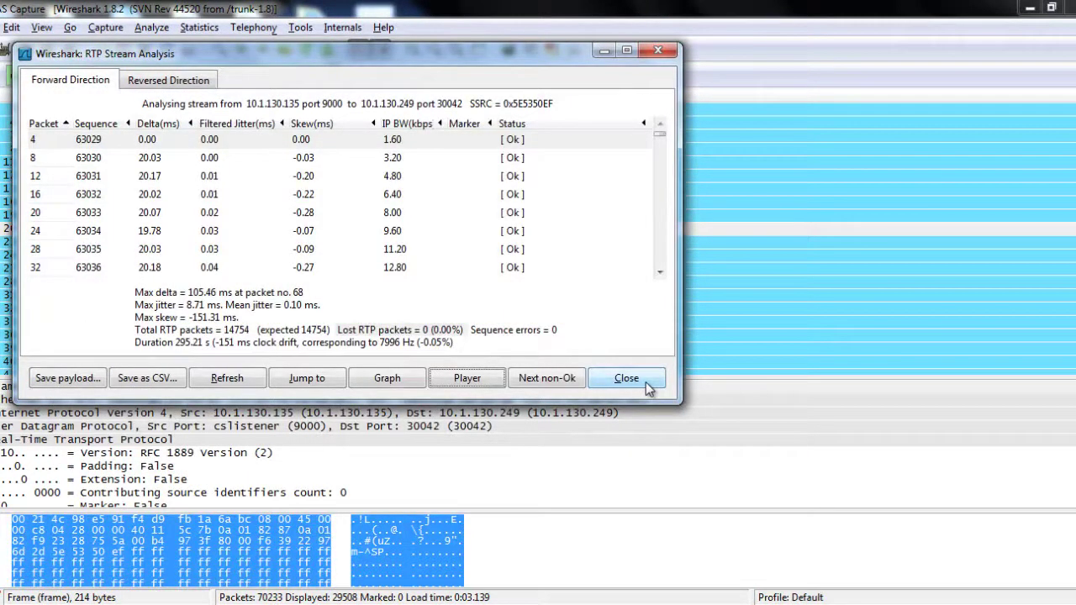
left_click(627, 379)
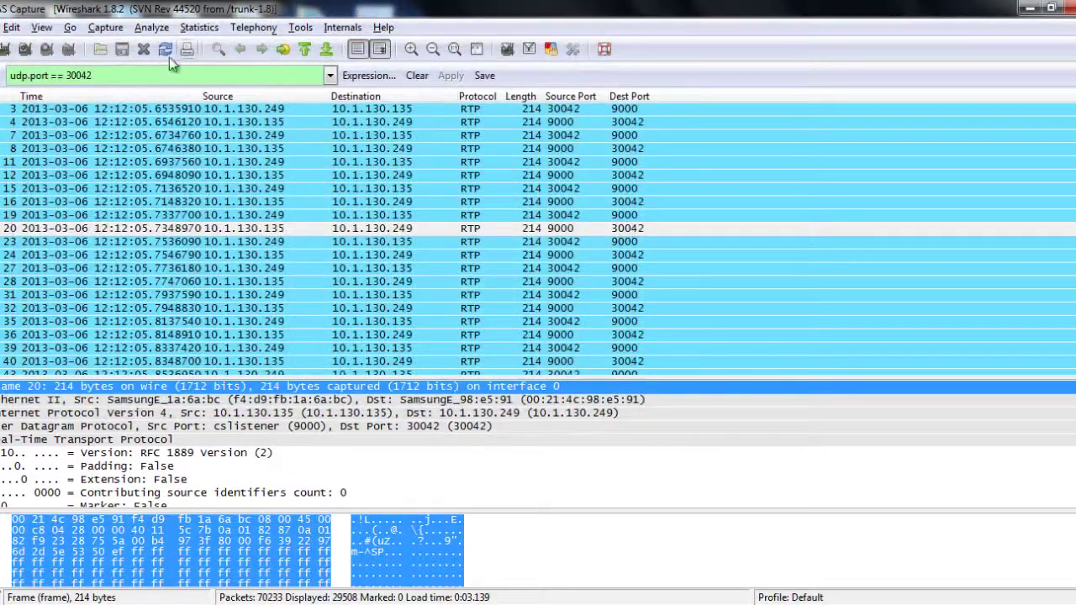
Change the display filter to udp.port == 30044 to check for traffic on that port.
left_click(168, 74)
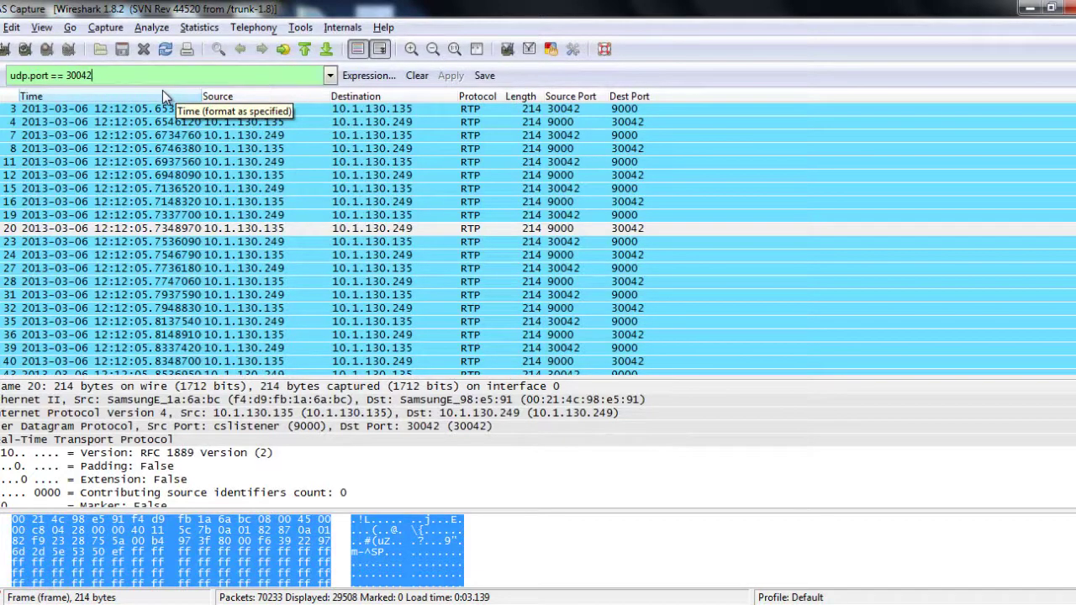
key("BackSpace")
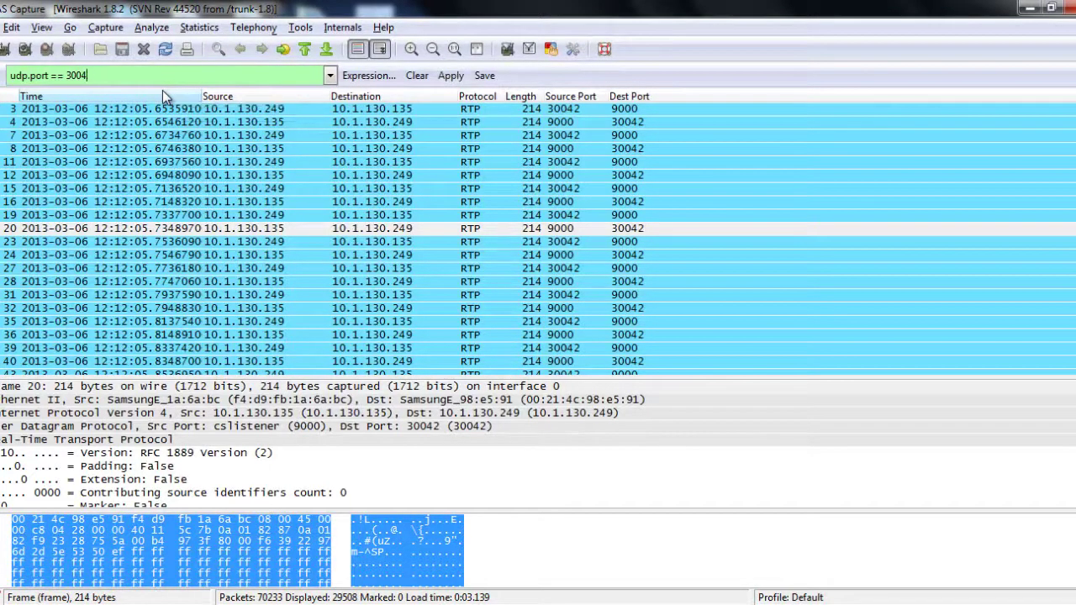
type("4")
key("Return")
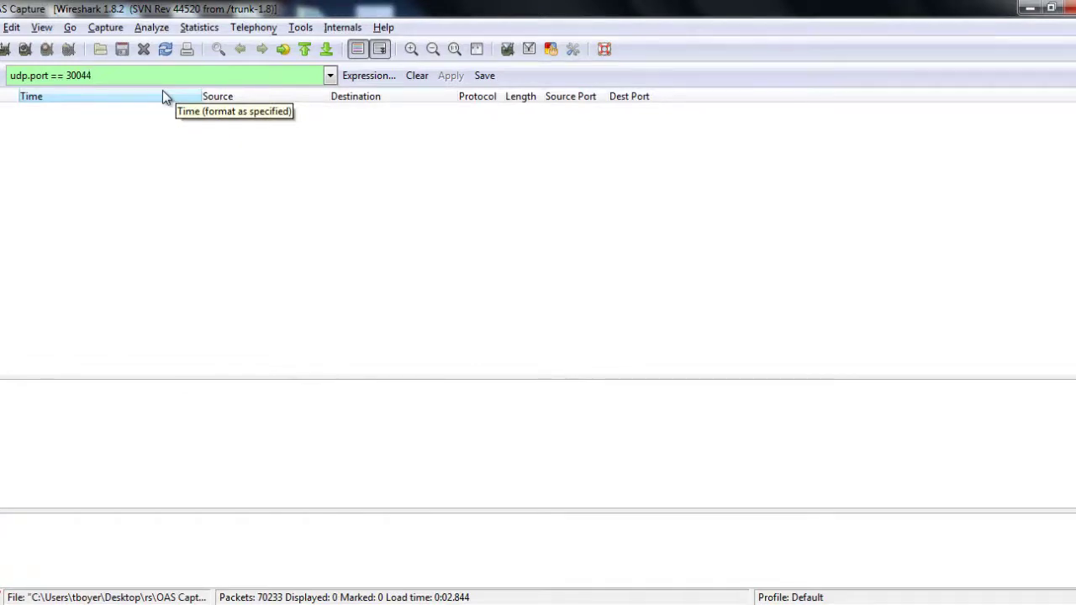
Change the display filter to udp.port == 30046 and review the matching packets.
key("BackSpace")
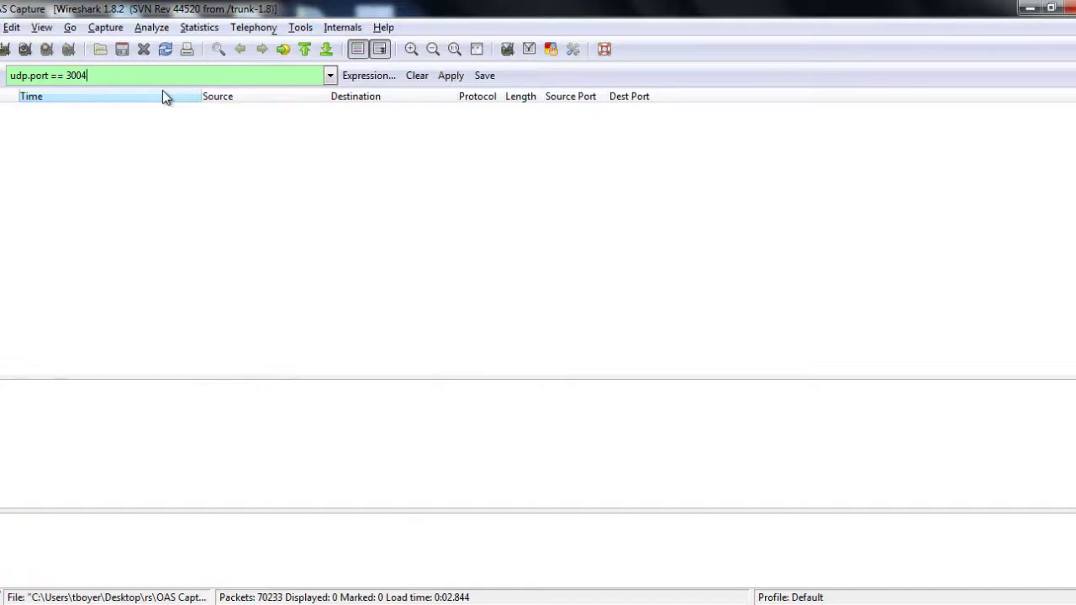
type("6")
key("Return")
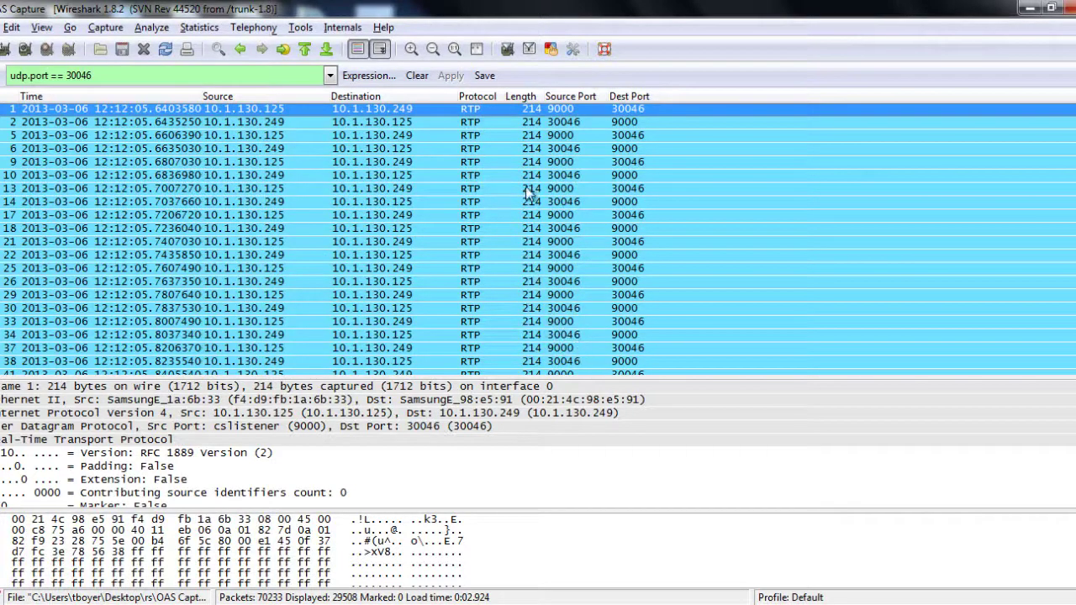
Change the display filter to udp.port == 30048 to check for traffic on that port.
left_click(155, 81)
key("BackSpace")
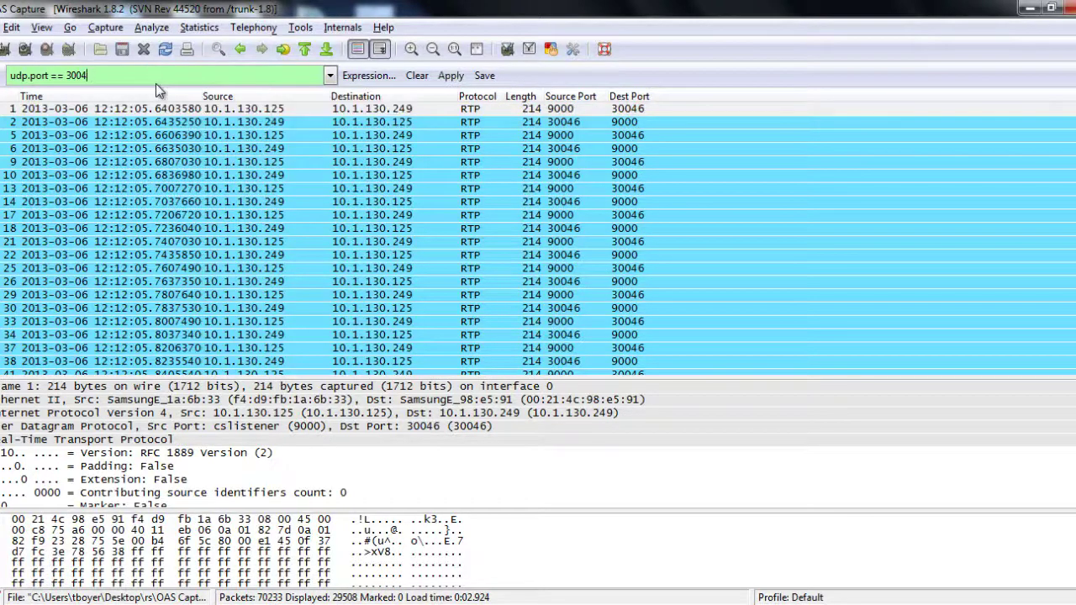
type("8")
key("Return")
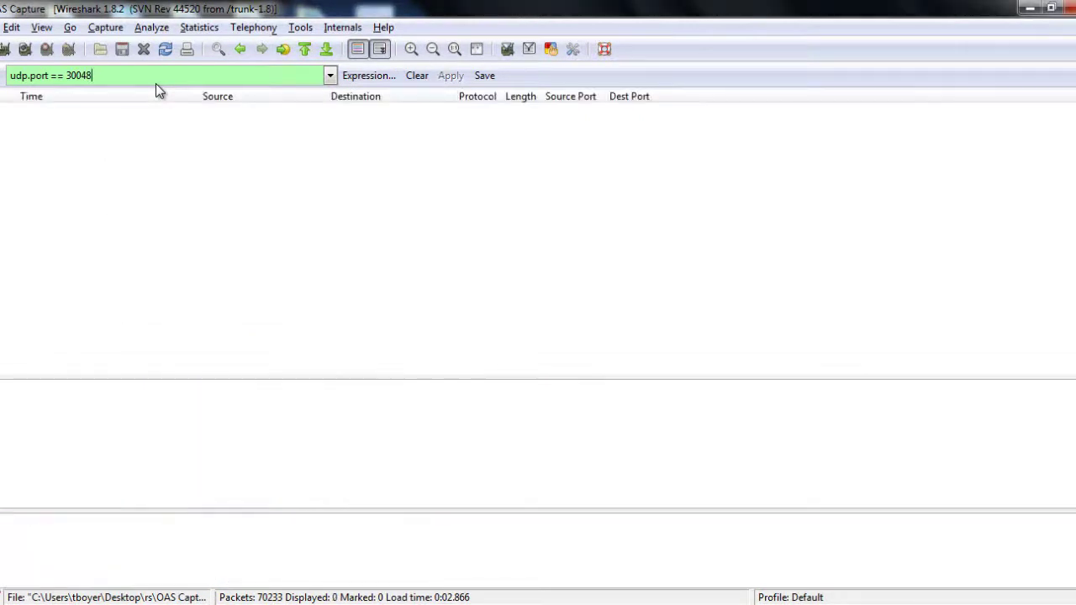
Filter the packet list with udp.port == 30050.
key("BackSpace")
key("BackSpace")
type("50")
key("Return")
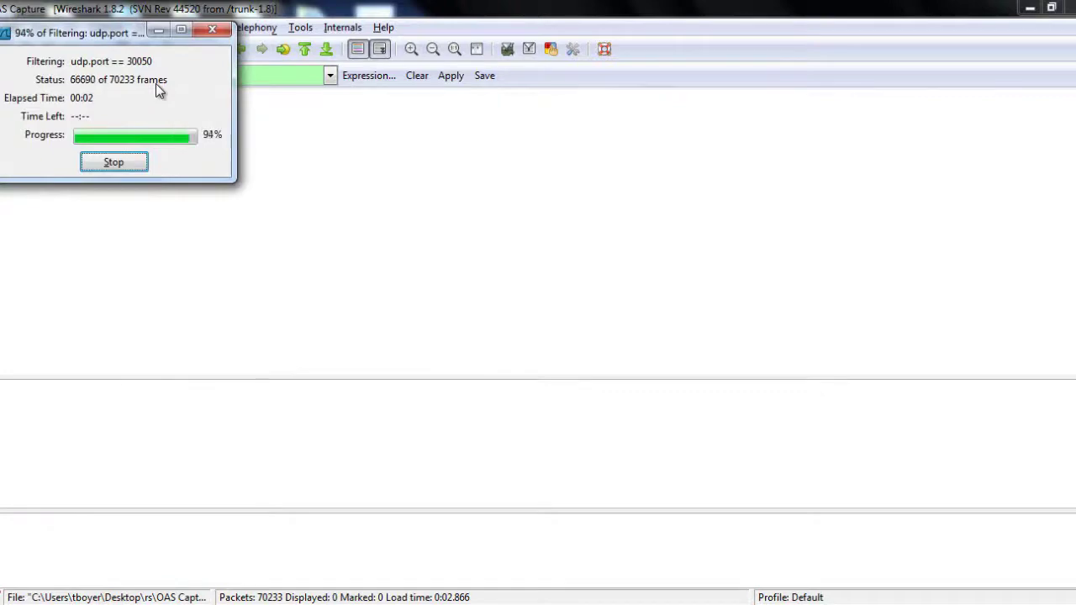
Decode the UDP traffic on both ports (30050↔21804) as RTP.
scroll(261, 264, "down", 5)
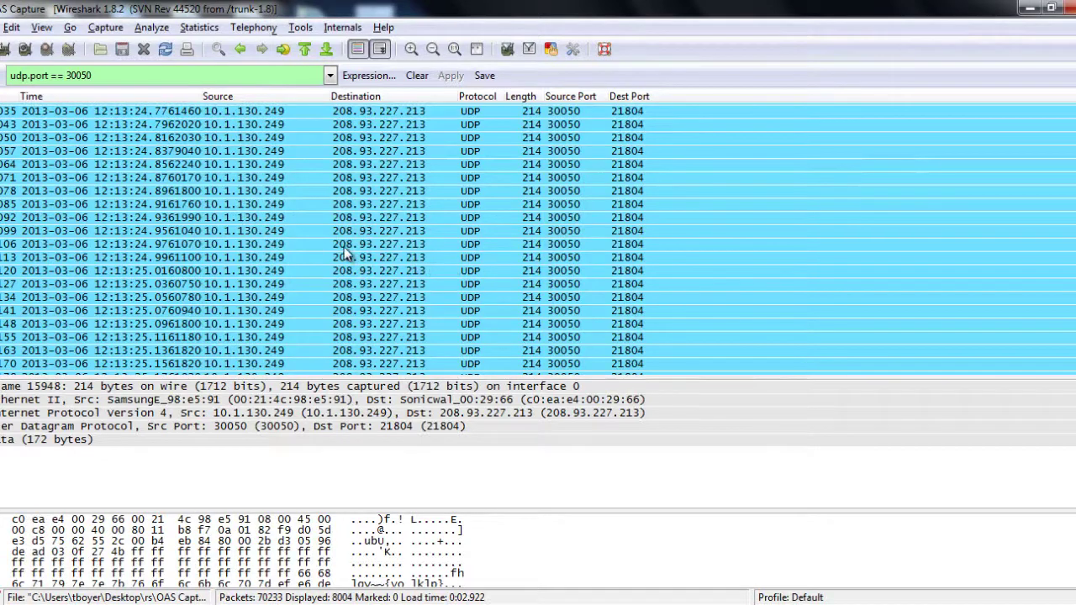
right_click(289, 218)
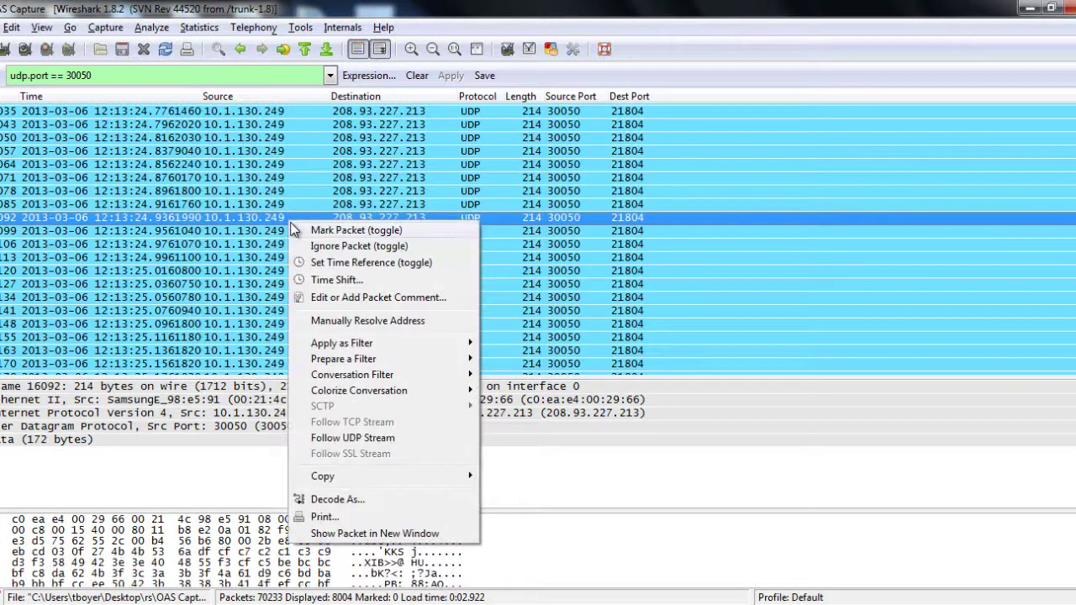
left_click(390, 500)
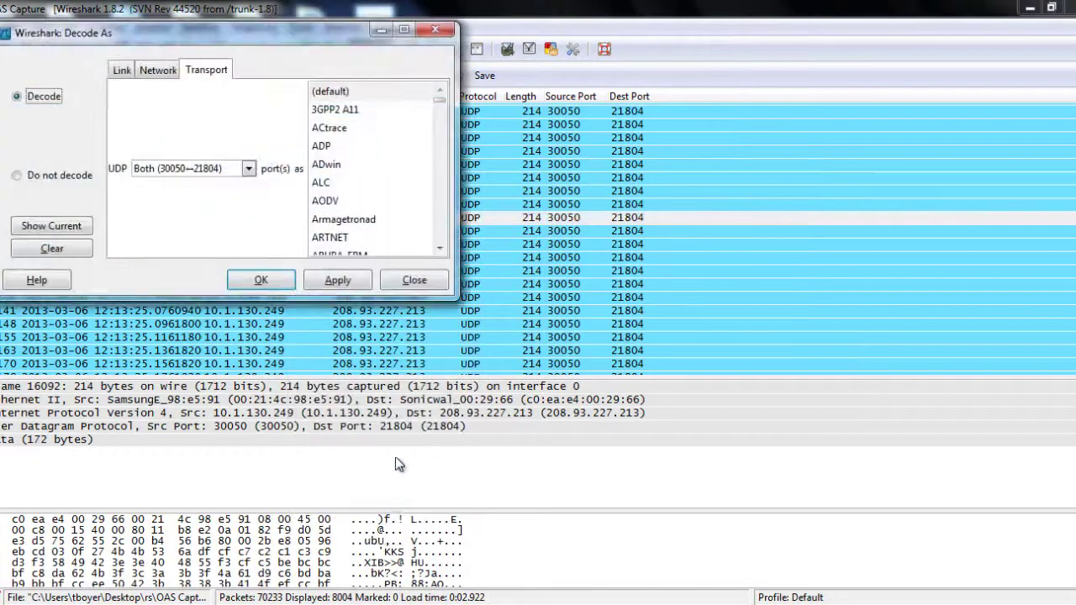
left_click(251, 171)
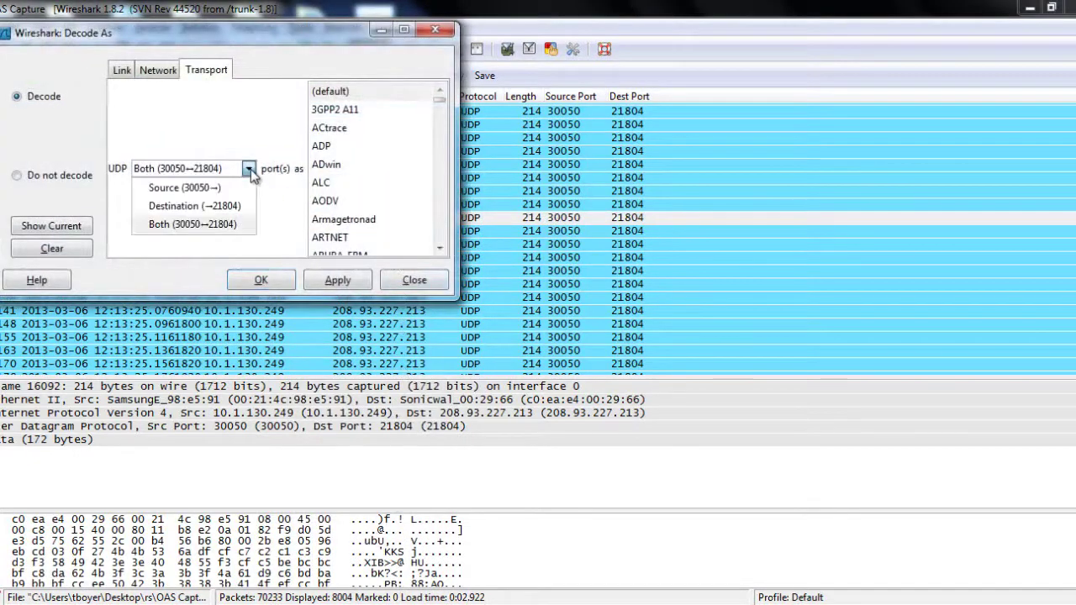
left_click(231, 227)
left_click_drag(440, 100, 439, 203)
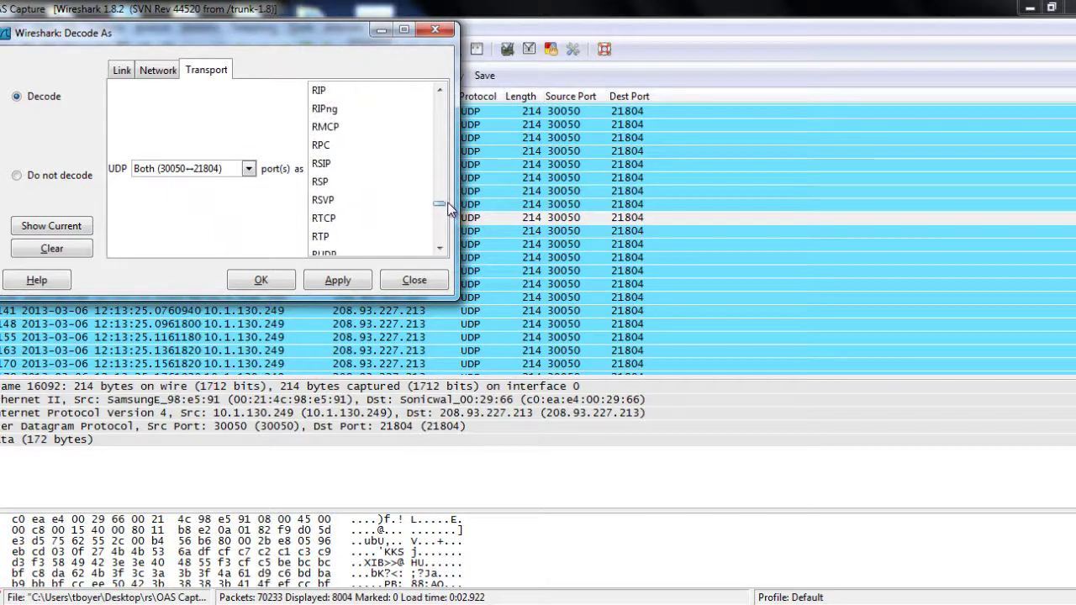
left_click(334, 238)
left_click(331, 280)
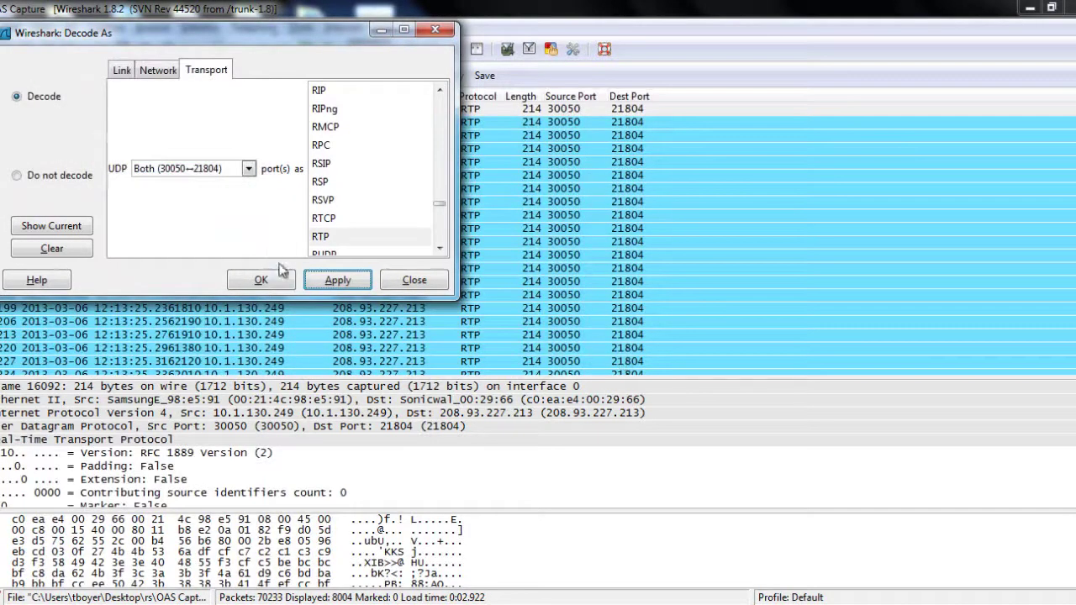
left_click(257, 279)
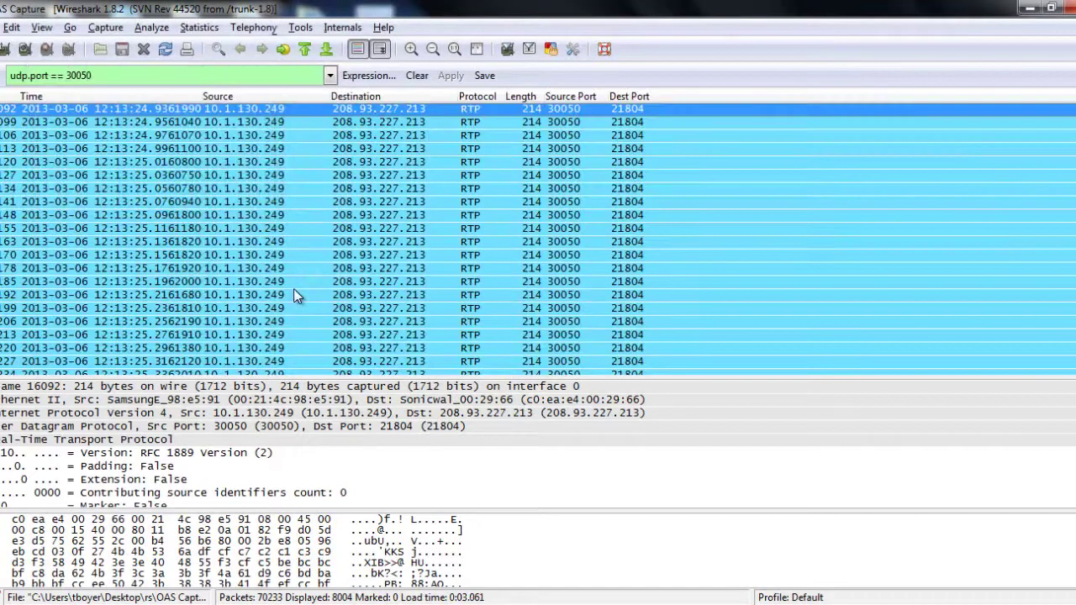
Select one of the decoded port 30050 packets and examine its RTP header fields, adjusting the height of the packet details.
left_click(412, 255)
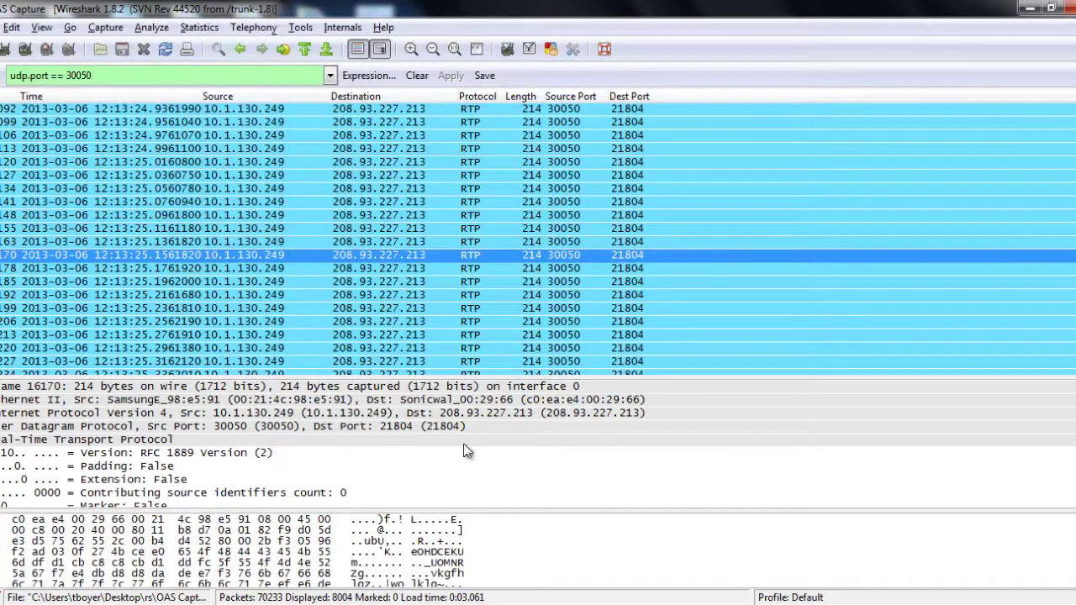
left_click_drag(596, 375, 598, 291)
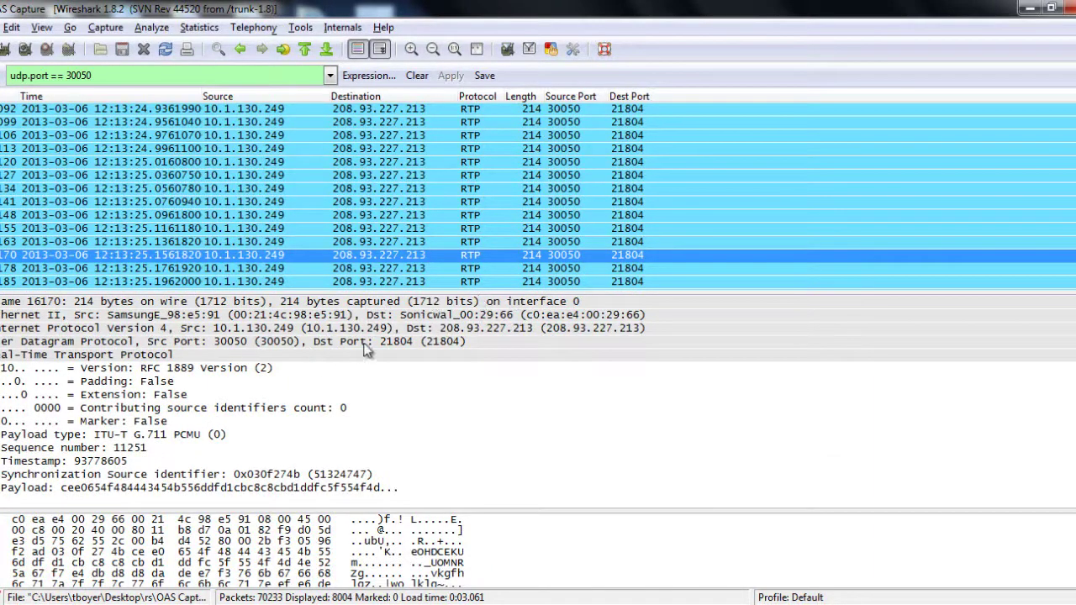
left_click_drag(399, 291, 402, 358)
Run the RTP stream analysis on the selected port 30050 packet's stream.
left_click(253, 27)
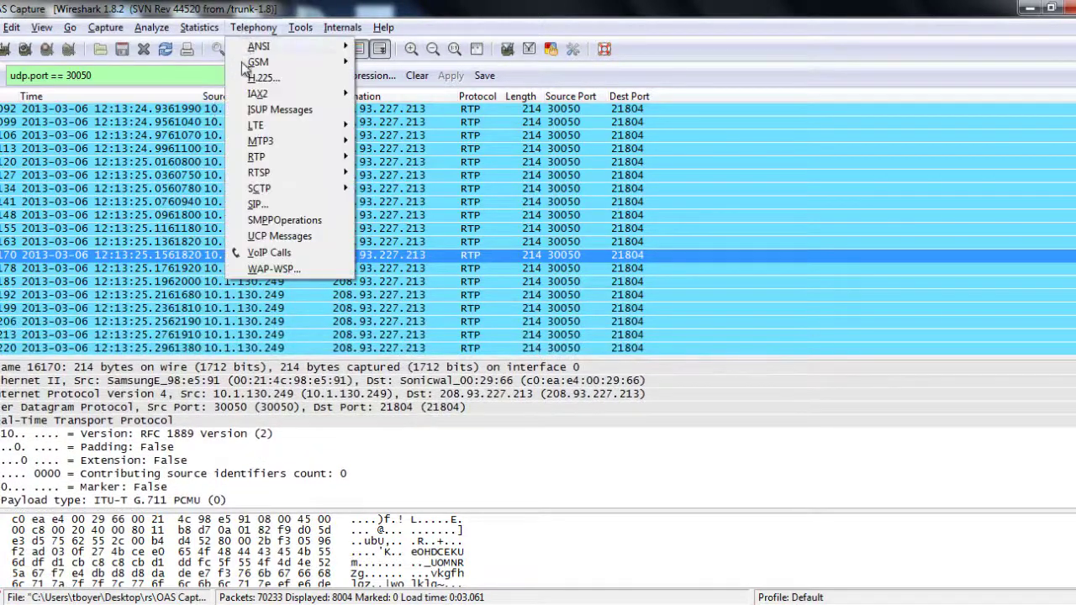
mouse_move(277, 160)
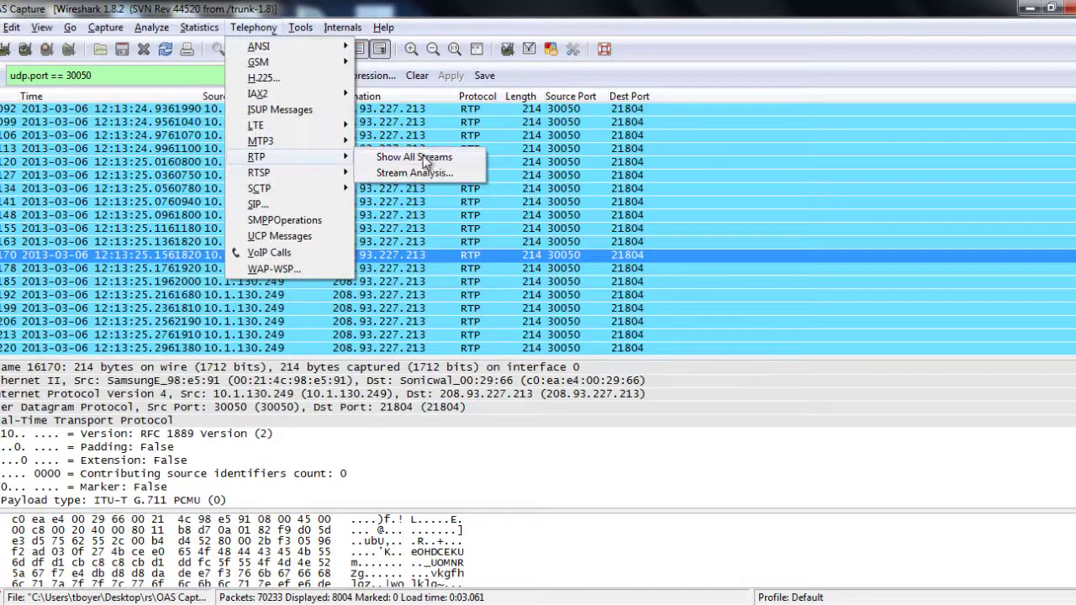
left_click(419, 171)
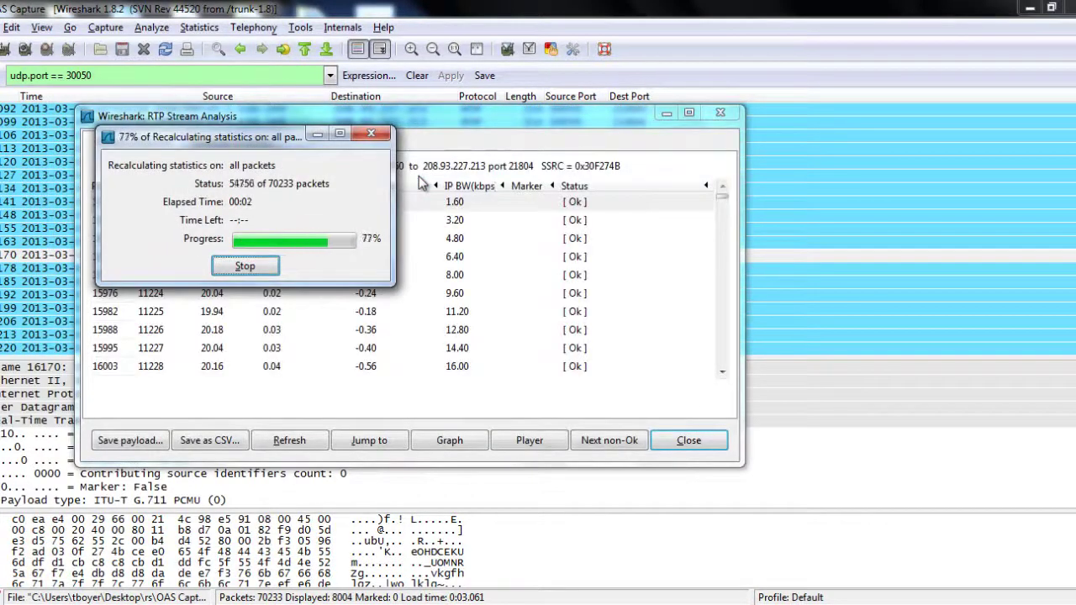
Decode the port 30050 stream in the RTP player with a 50 ms jitter buffer, review its waveform, and close the player and analysis.
left_click(530, 441)
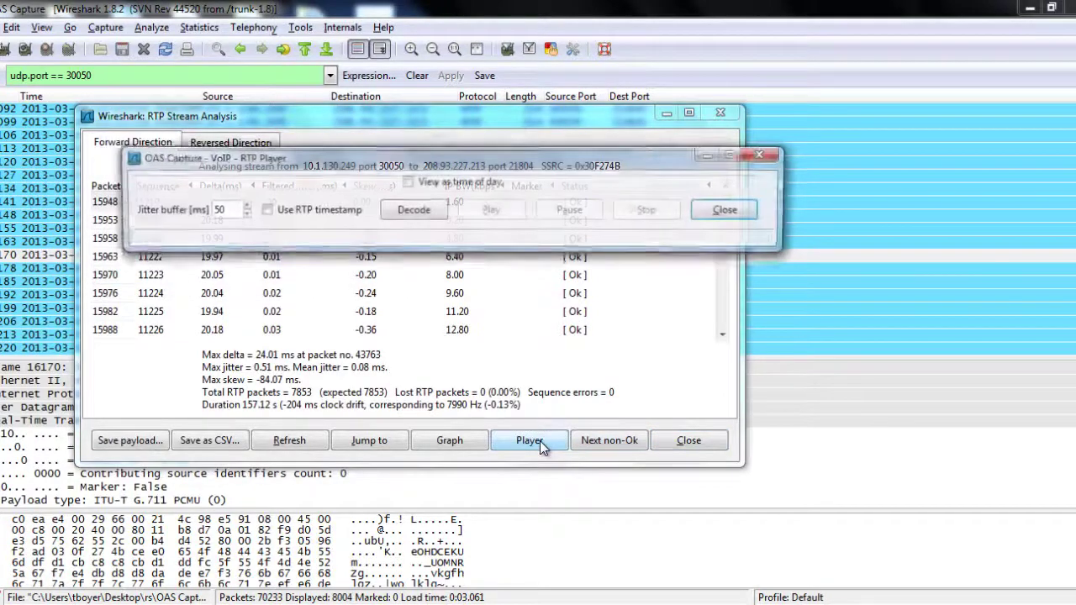
left_click(412, 210)
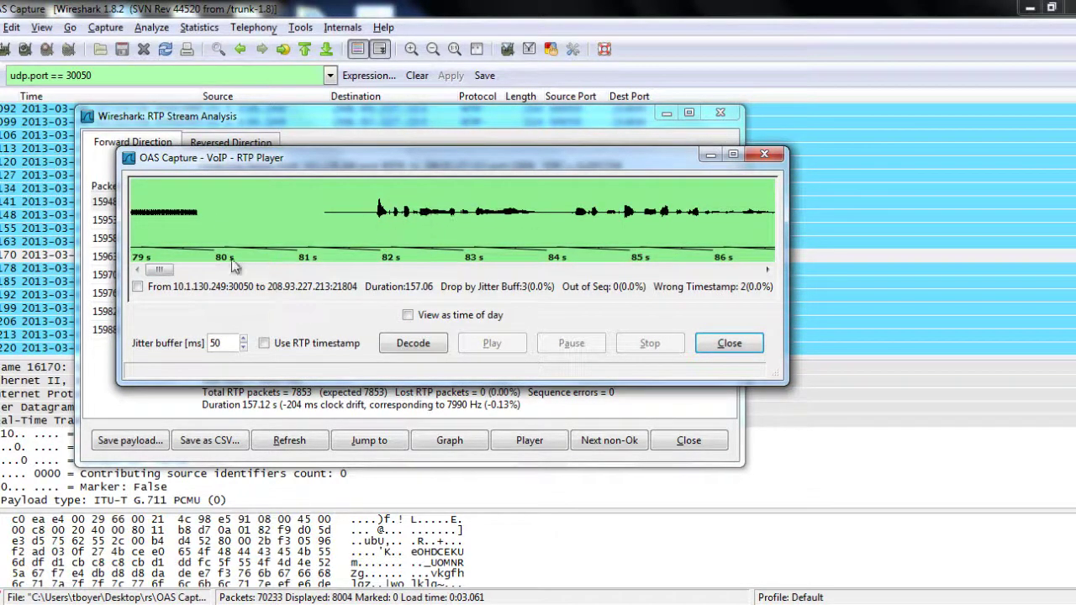
left_click_drag(162, 270, 437, 270)
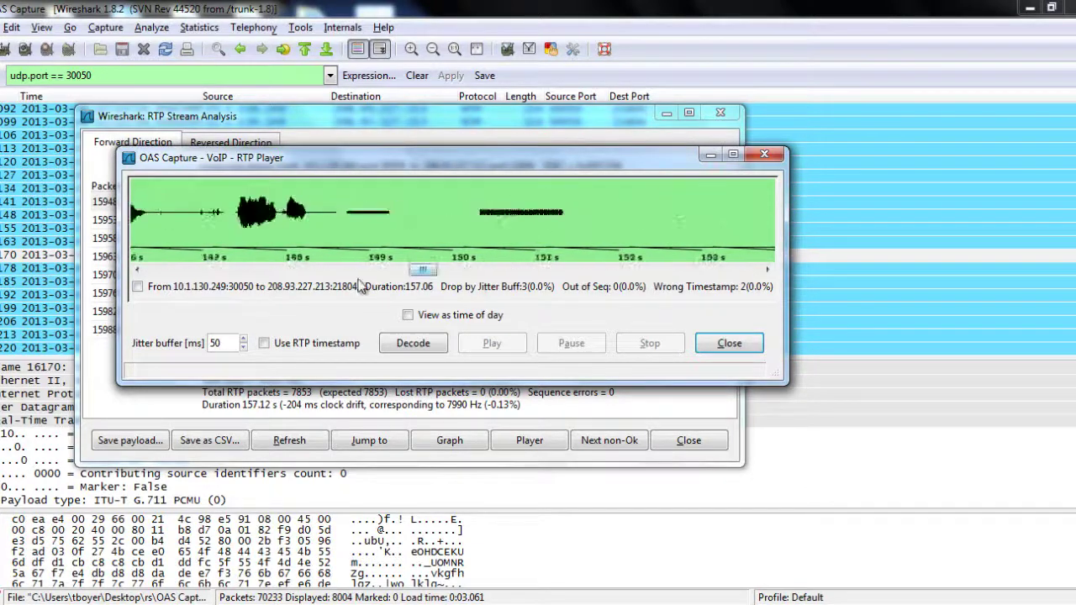
left_click_drag(362, 286, 161, 291)
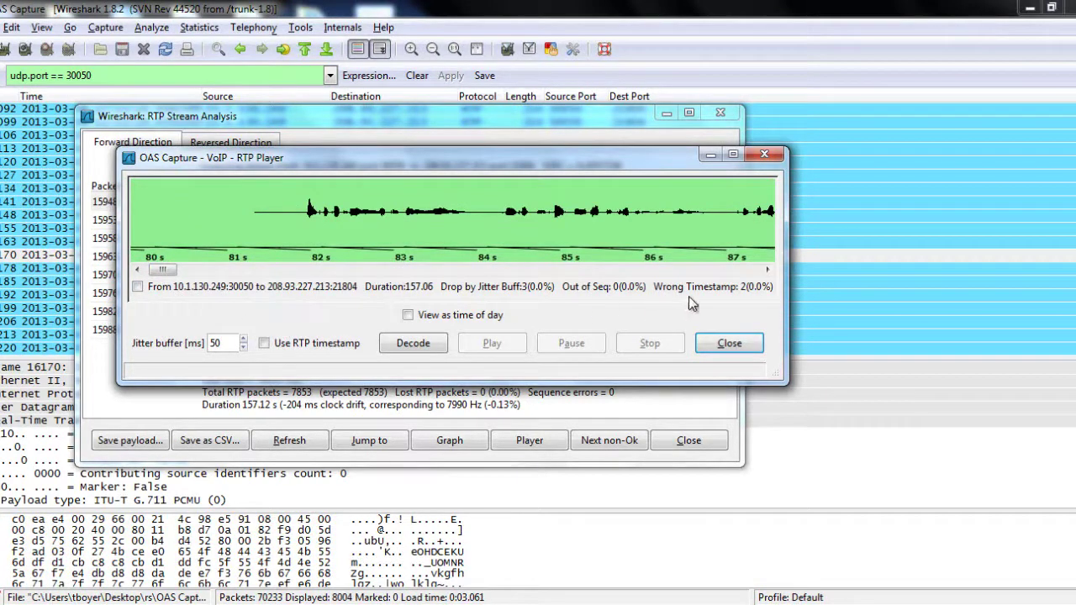
left_click(754, 351)
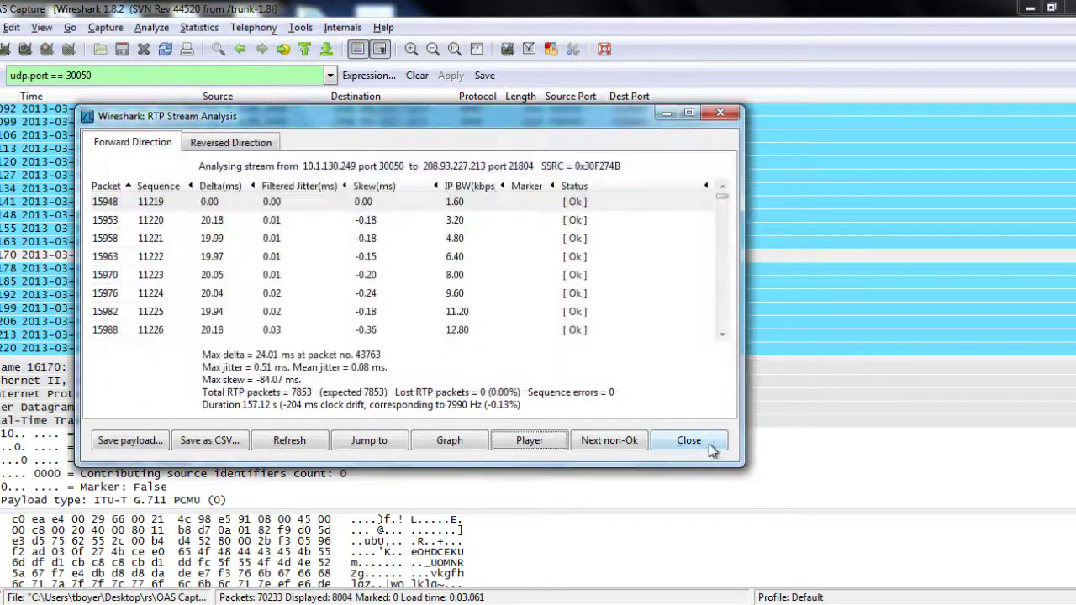
left_click(686, 444)
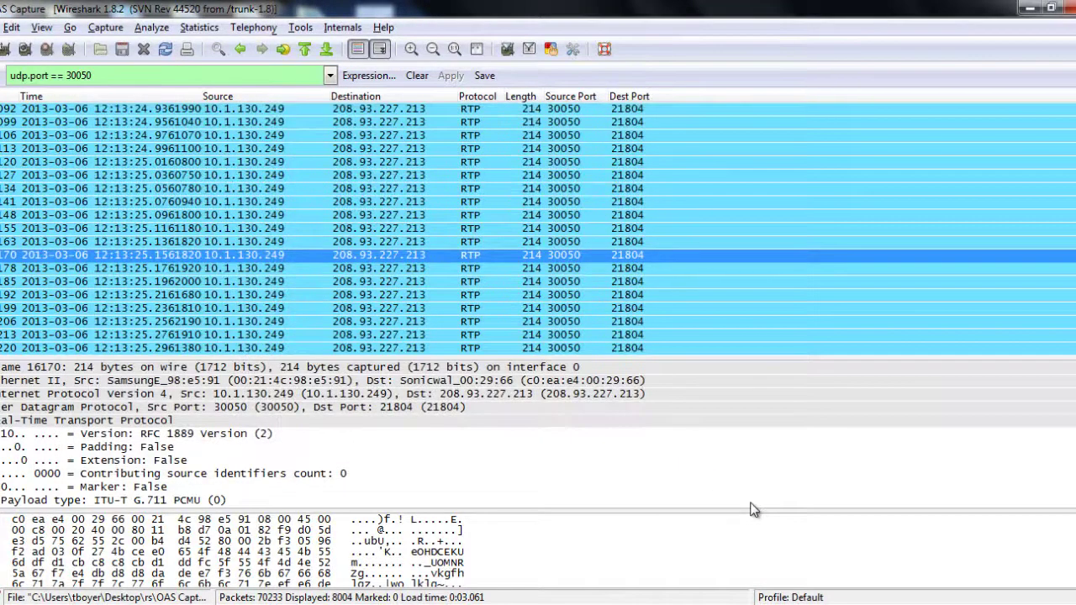
Show the previews of the capture's open main and Endpoints windows.
mouse_move(461, 603)
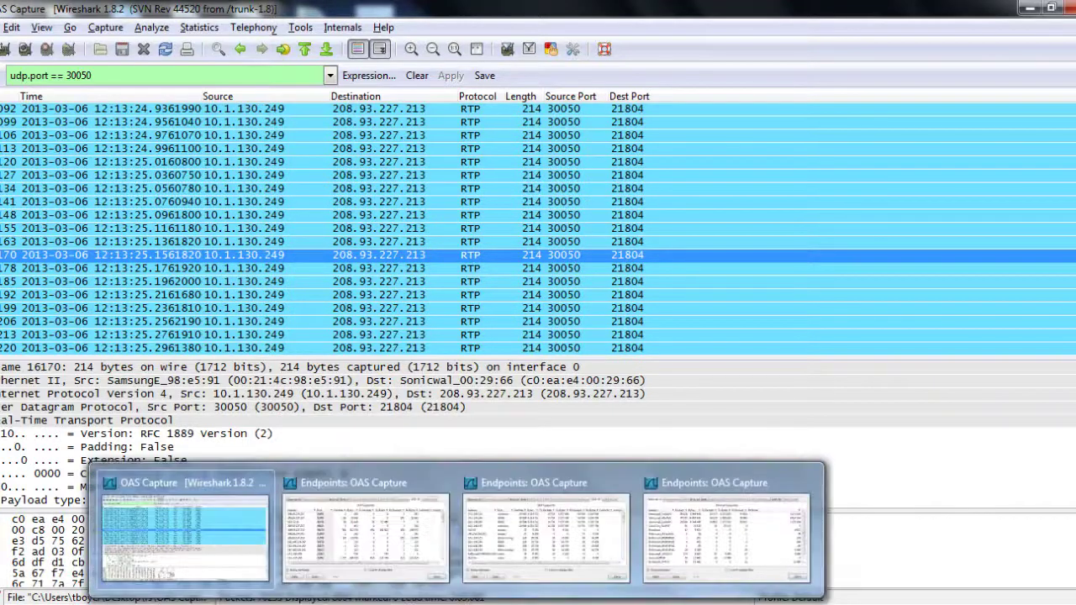